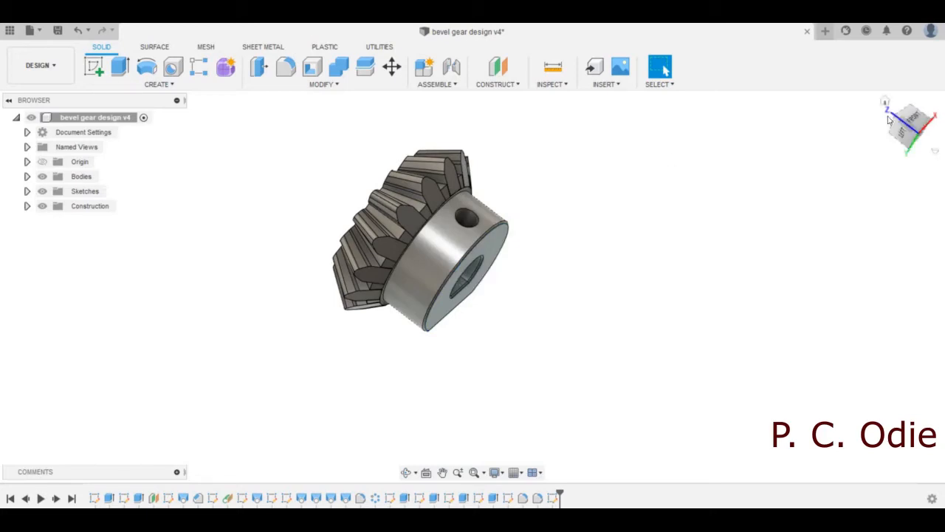
Step: Measure the distance between the gear's small toothed end face and the hub's flat end face
mouse_move(898, 135)
mouse_down()
mouse_move(902, 159)
mouse_move(871, 155)
mouse_move(873, 122)
mouse_move(890, 96)
mouse_move(845, 119)
mouse_move(857, 152)
mouse_move(868, 118)
mouse_move(898, 148)
mouse_move(905, 107)
mouse_move(187, 278)
mouse_move(170, 379)
mouse_up()
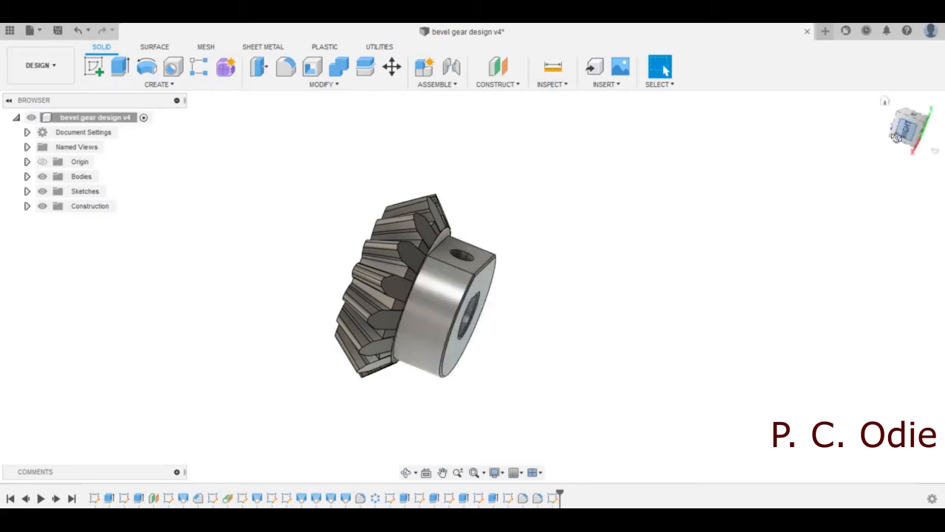
mouse_move(910, 129)
mouse_down()
mouse_move(930, 146)
mouse_move(907, 134)
mouse_up()
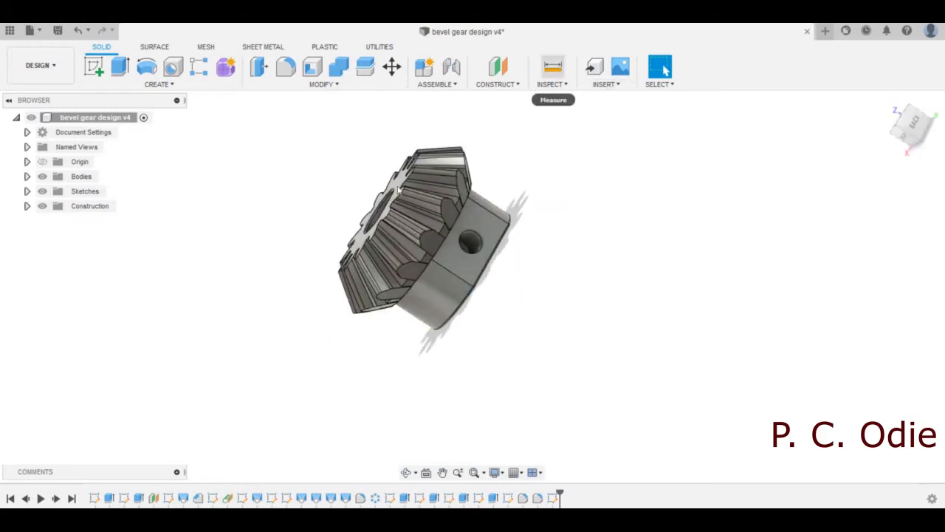
key(i)
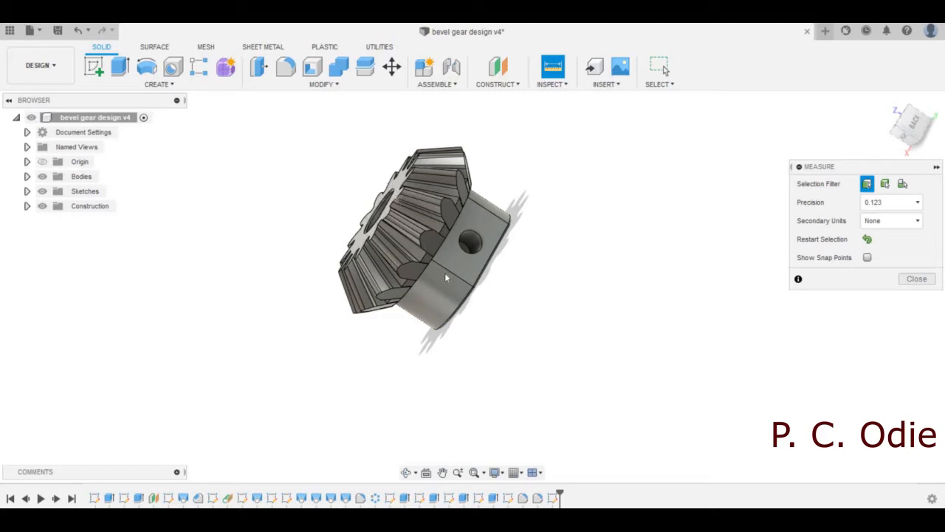
scroll(395, 200, up, 2)
click(397, 179)
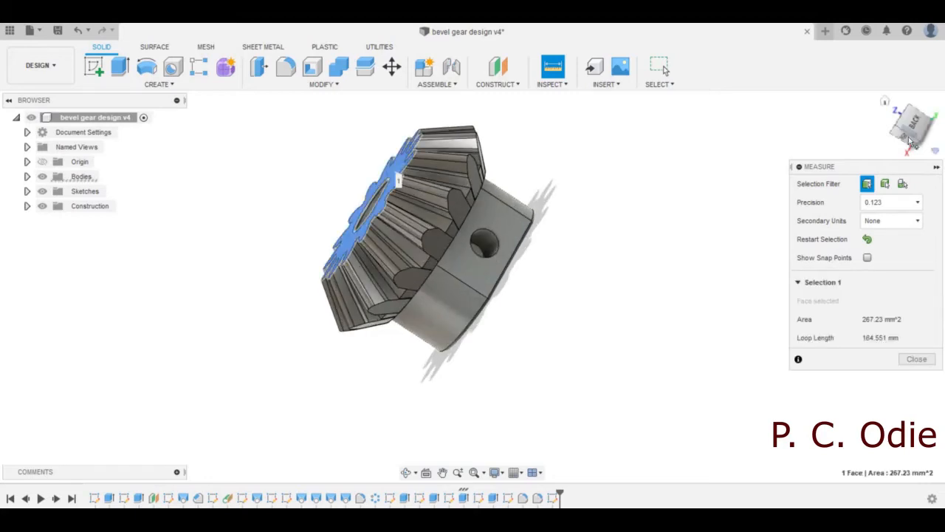
shift+middle_drag(785, 278, 584, 301)
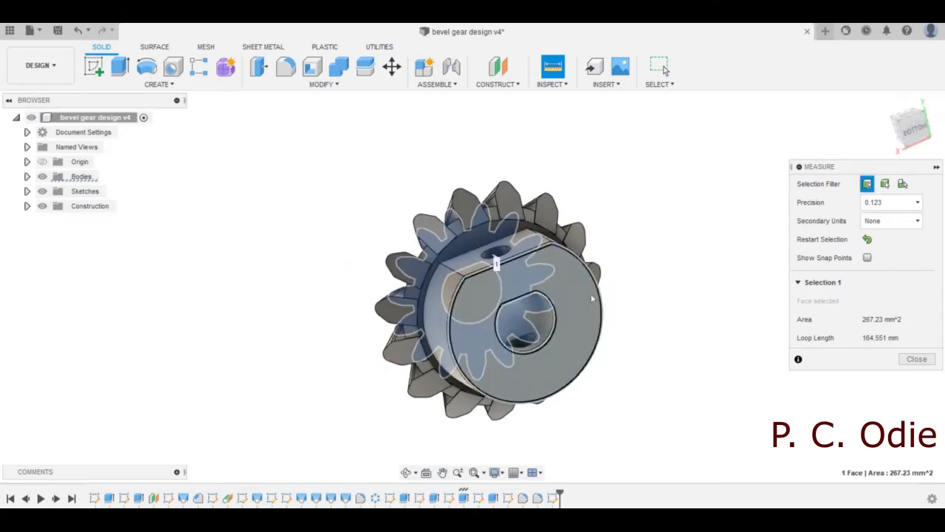
click(586, 300)
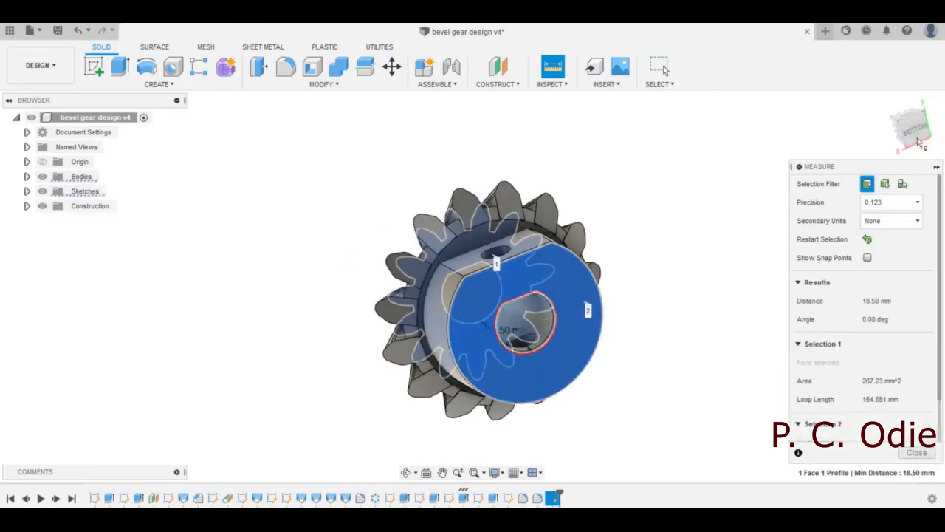
drag(935, 123, 910, 118)
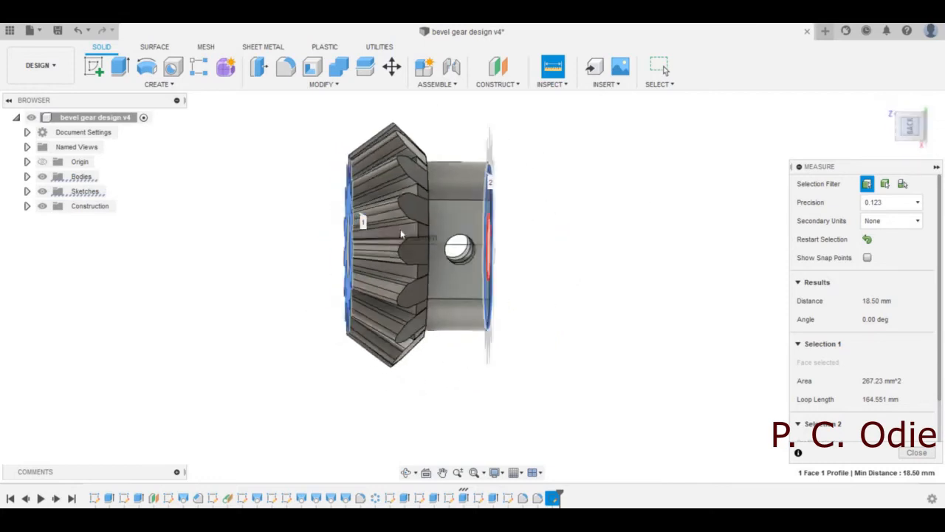
scroll(399, 255, up, 3)
scroll(404, 251, down, 4)
scroll(404, 252, down, 1)
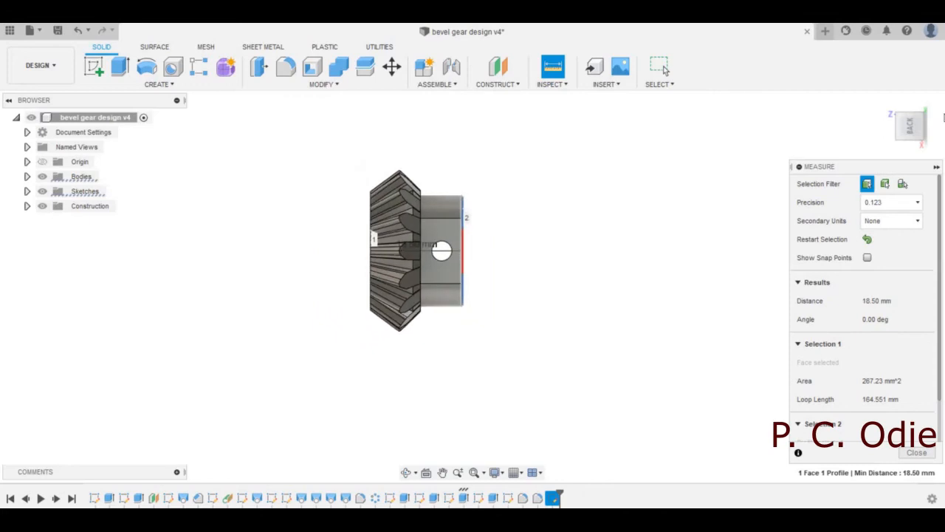
click(737, 171)
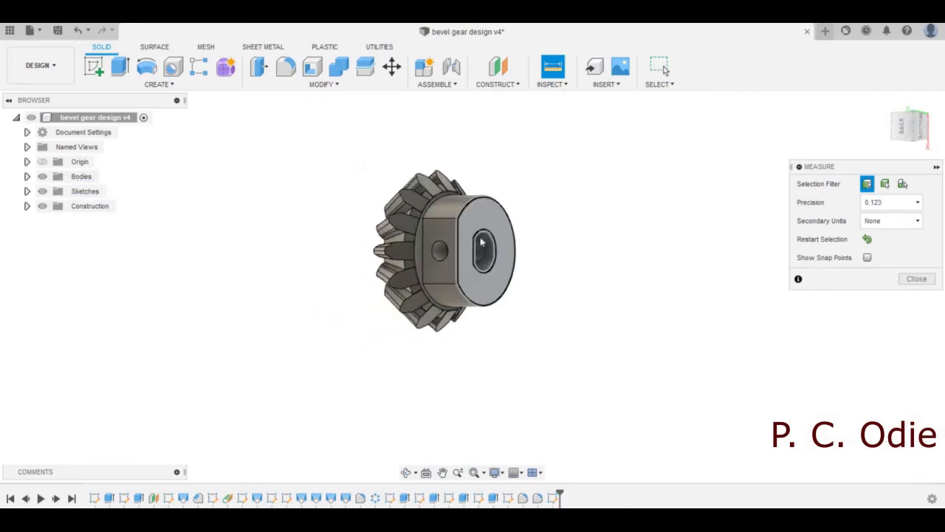
Step: Measure the diameter of the D-shaped bore from its curved inner face
scroll(459, 226, up, 3)
scroll(465, 229, up, 1)
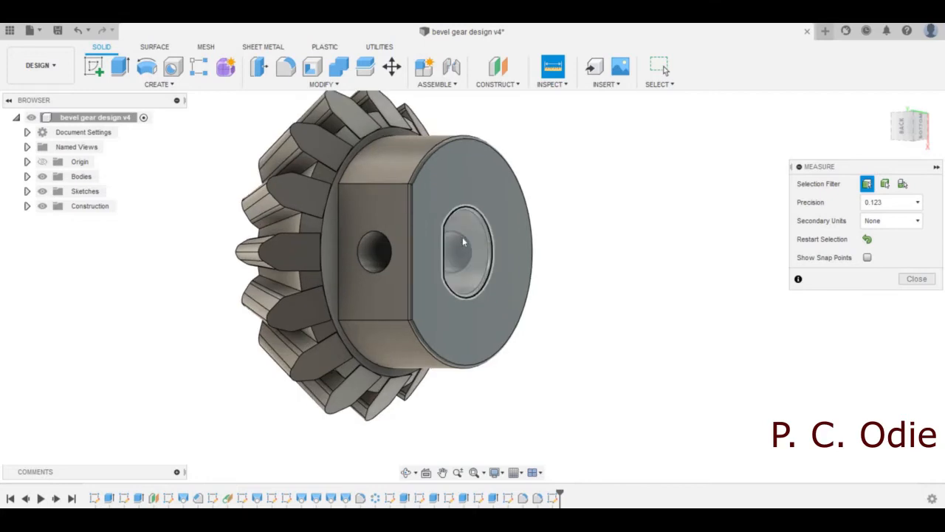
scroll(441, 217, up, 2)
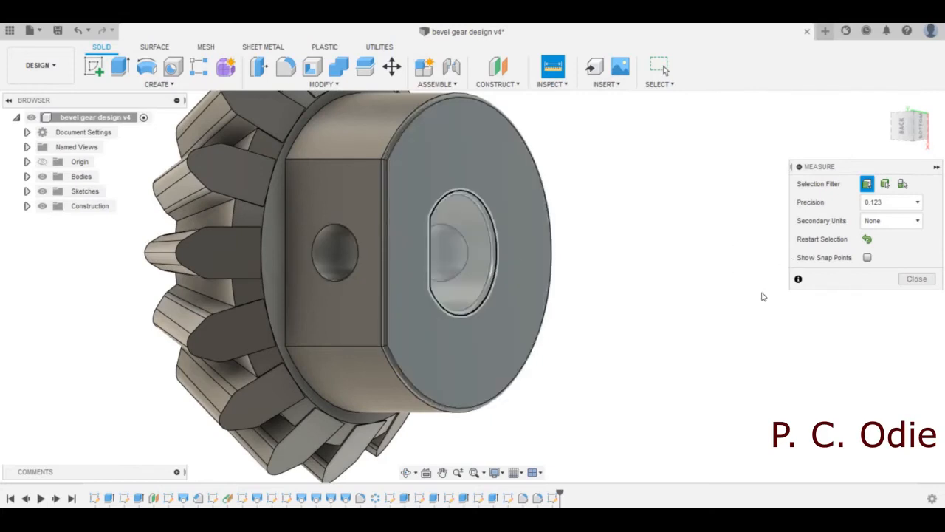
mouse_move(913, 124)
mouse_down()
mouse_move(932, 171)
mouse_move(928, 133)
mouse_move(940, 179)
mouse_move(938, 147)
mouse_move(944, 159)
mouse_move(798, 185)
mouse_move(728, 236)
mouse_up()
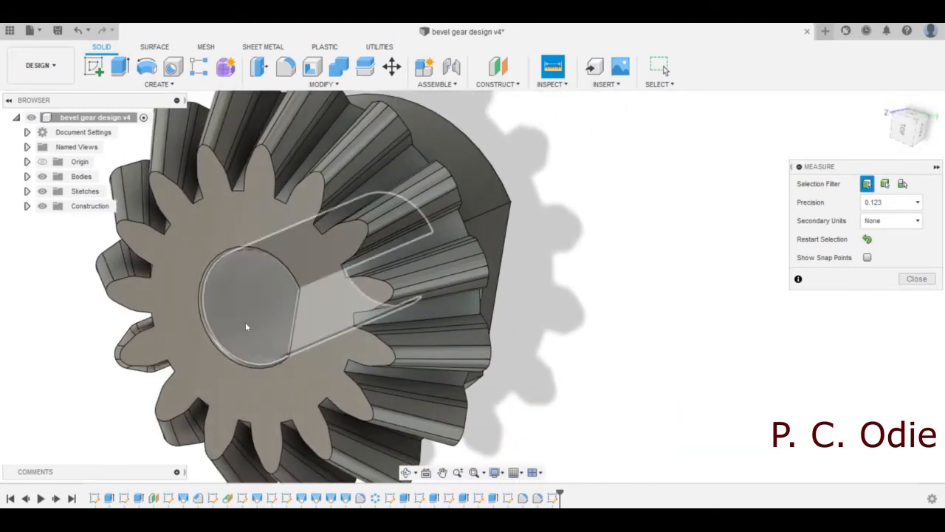
click(247, 328)
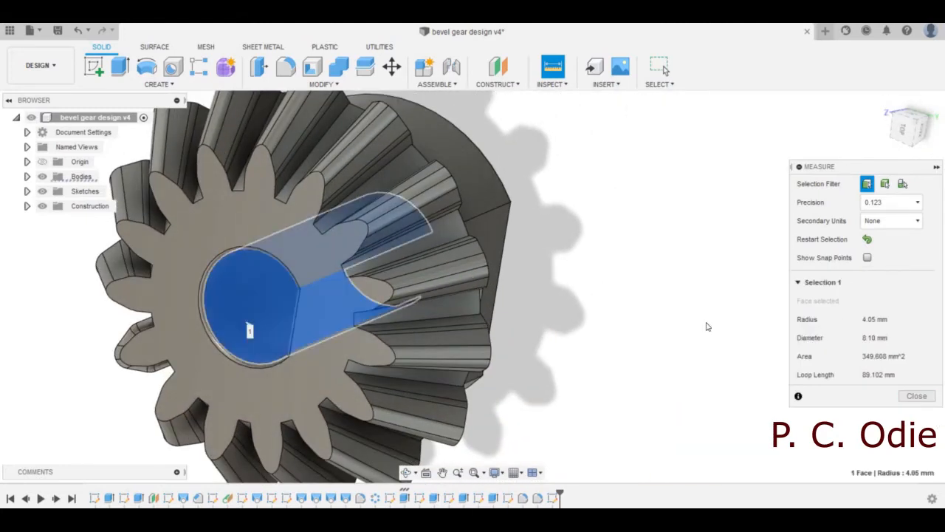
scroll(445, 292, down, 3)
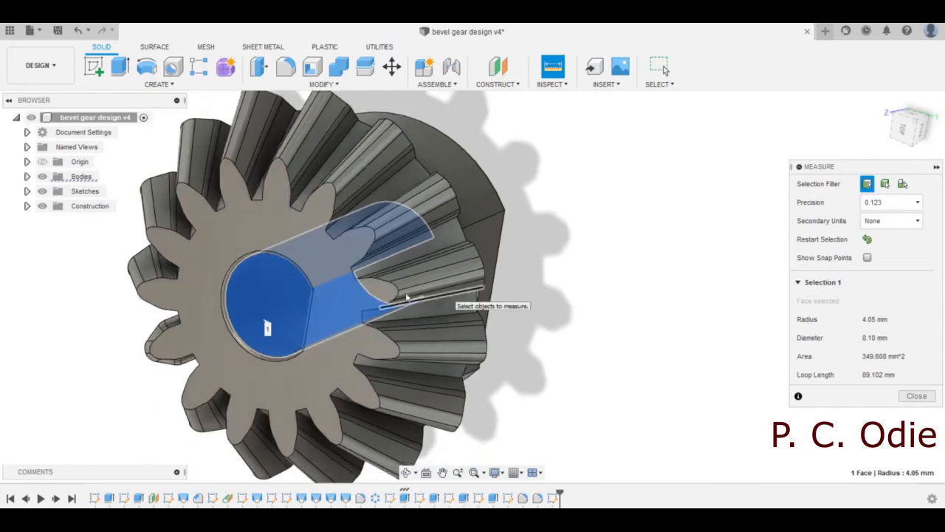
scroll(220, 284, up, 1)
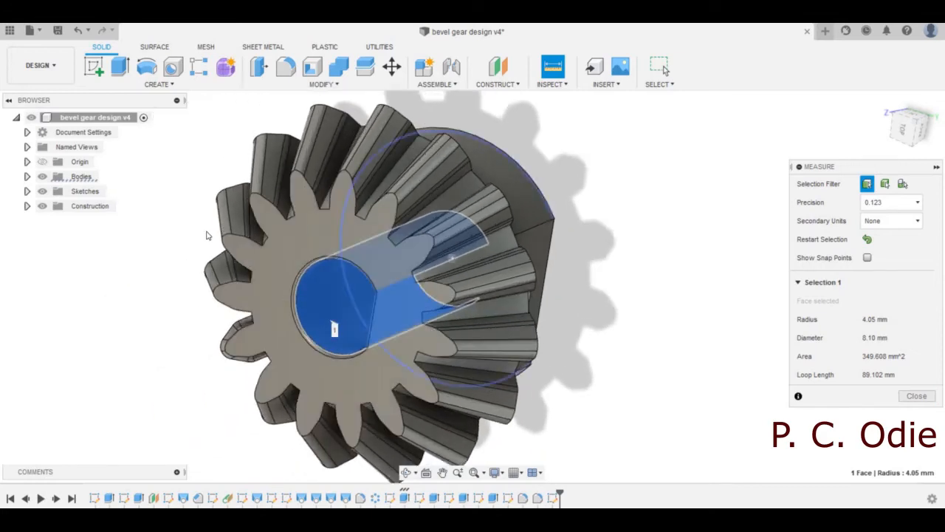
click(160, 237)
Step: Create a sketch on the gear's small toothed end face
mouse_move(915, 133)
mouse_down()
mouse_move(870, 132)
mouse_move(836, 146)
mouse_move(903, 139)
mouse_up()
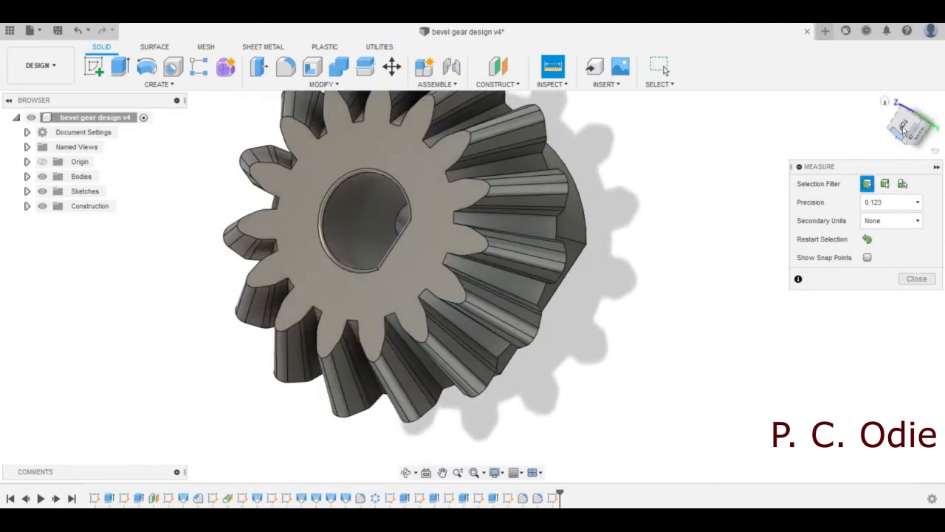
scroll(523, 285, down, 2)
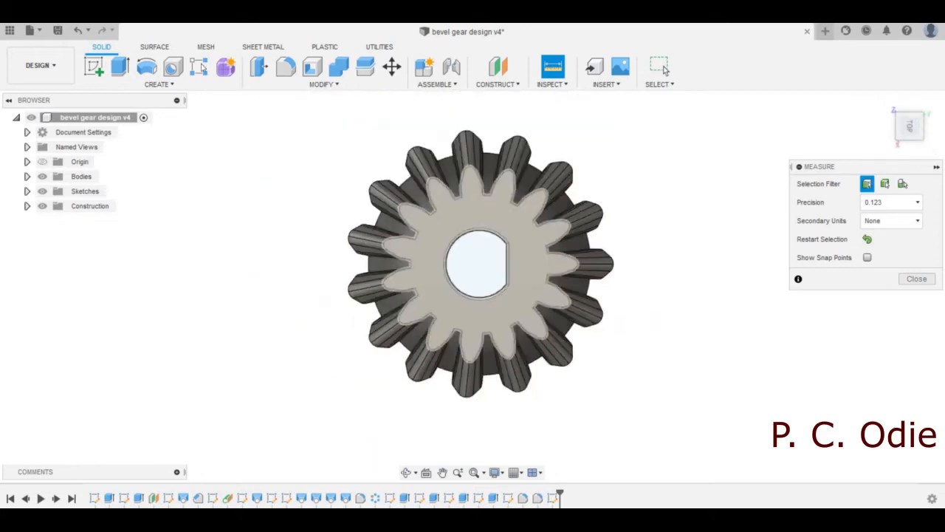
scroll(475, 152, up, 1)
click(94, 66)
click(432, 256)
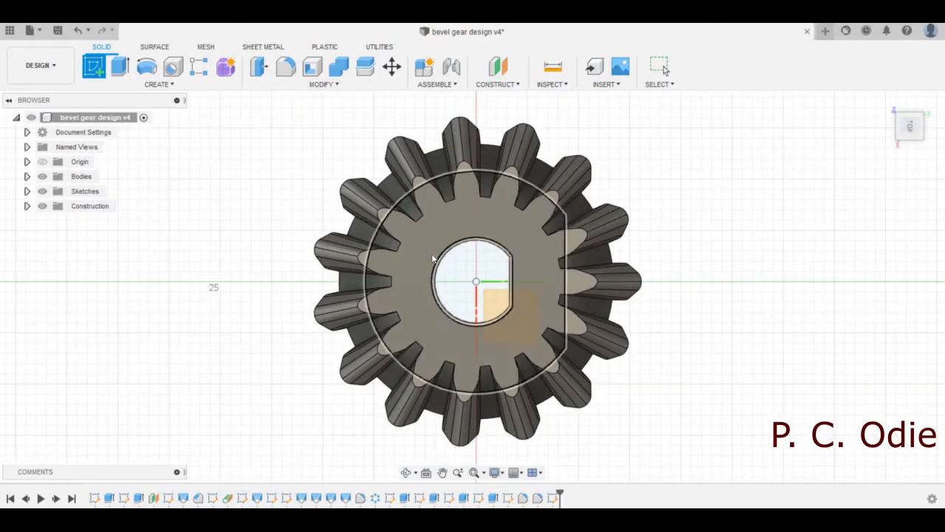
click(432, 257)
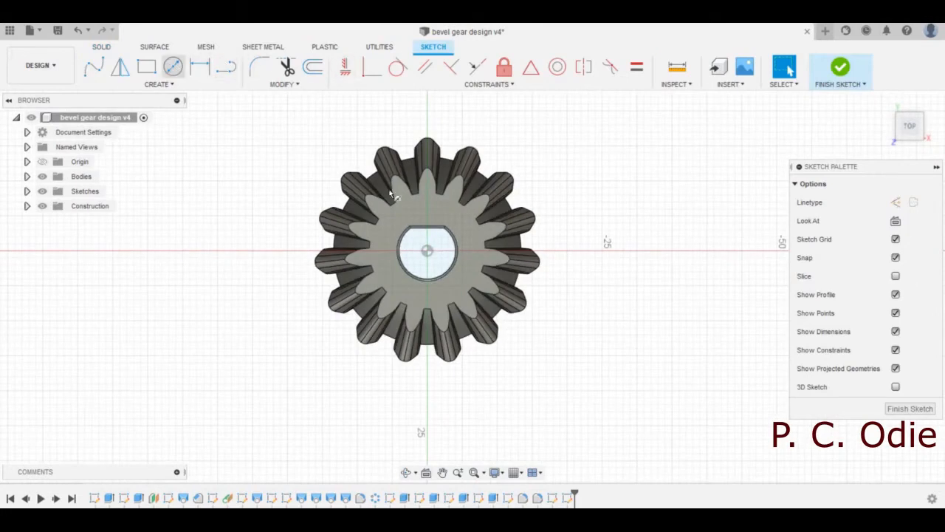
Step: Gauge the gear's outer diameter by previewing a center diameter circle from the bore center to a tooth tip, without placing it
click(172, 68)
scroll(439, 238, up, 3)
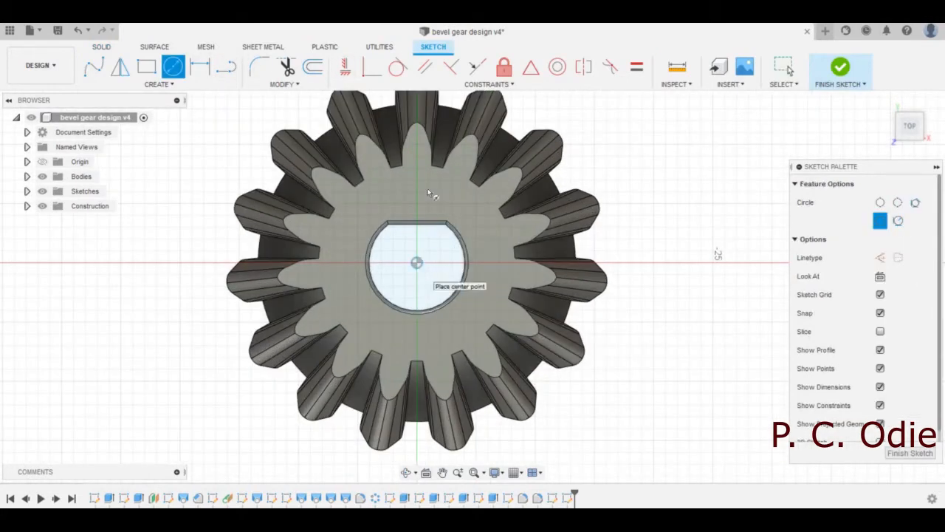
scroll(424, 140, down, 5)
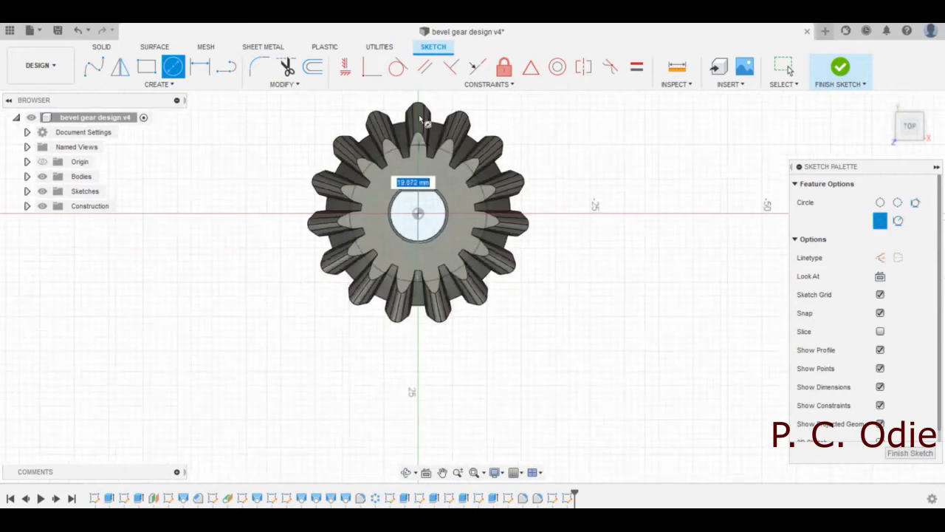
scroll(420, 112, up, 8)
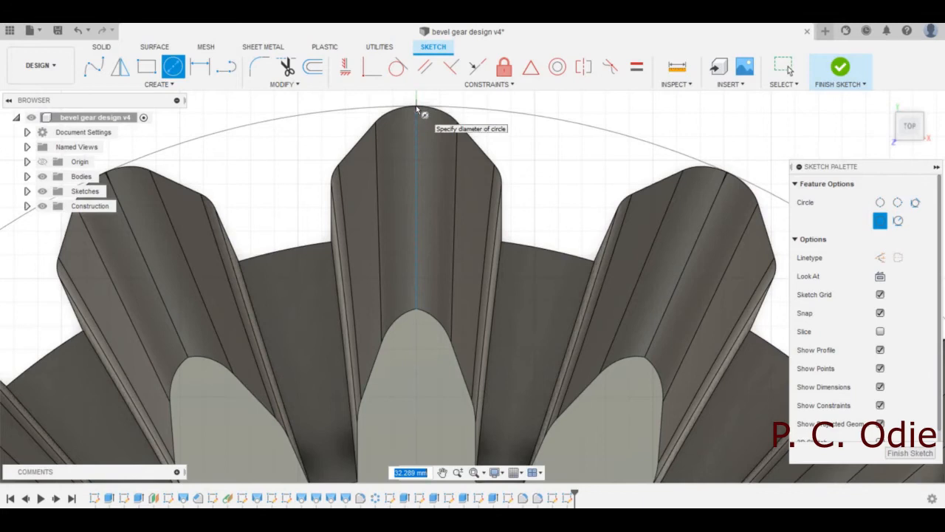
scroll(417, 111, up, 2)
scroll(417, 111, down, 10)
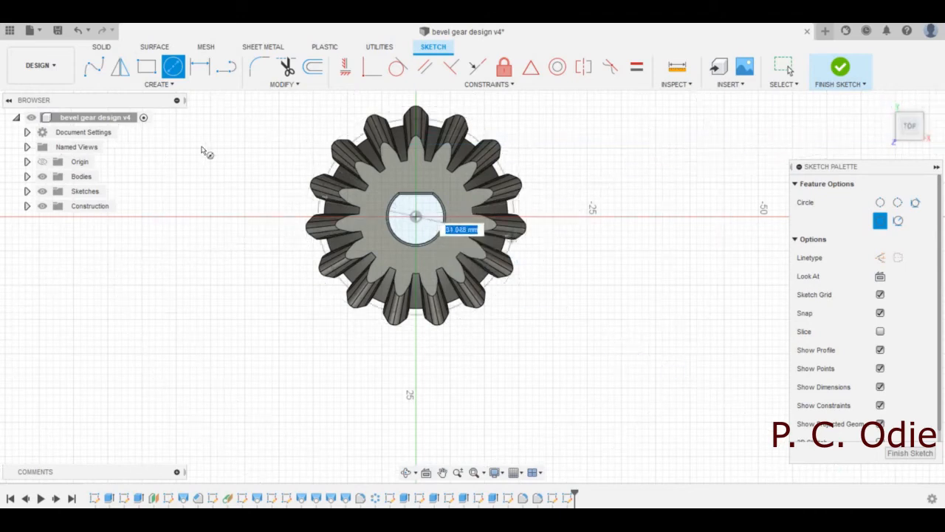
right_click(277, 164)
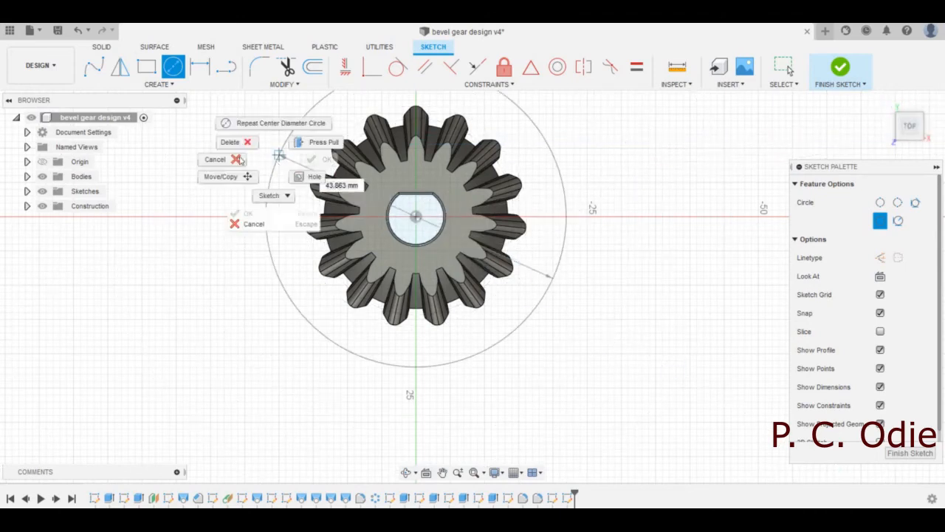
click(215, 157)
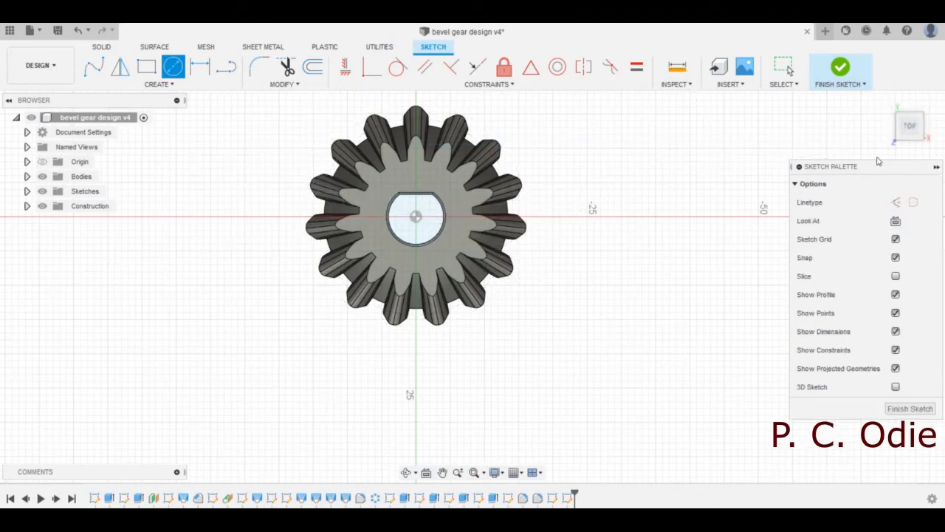
Step: Gauge the diameter across the teeth from the hub side by previewing a circle centered on the bore, without placing it
mouse_move(913, 126)
mouse_down()
mouse_move(903, 136)
mouse_move(915, 124)
mouse_up()
click(910, 123)
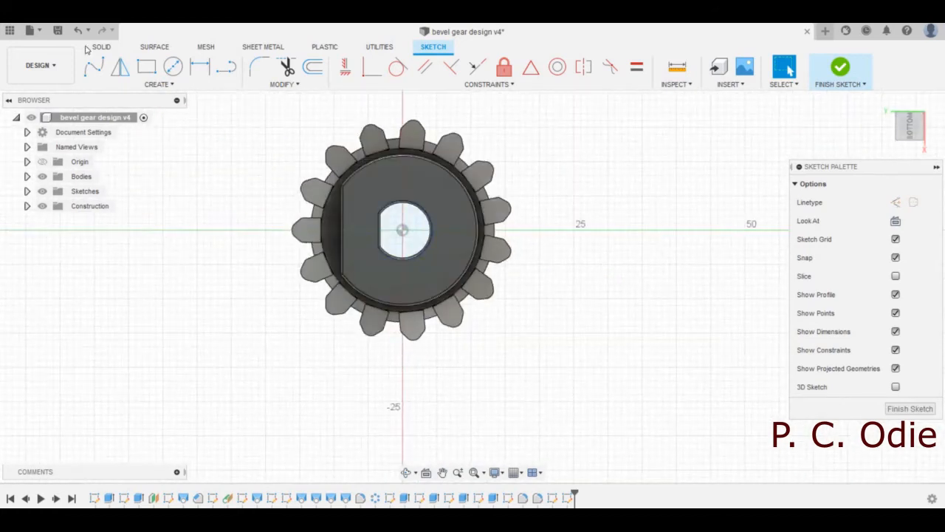
click(171, 68)
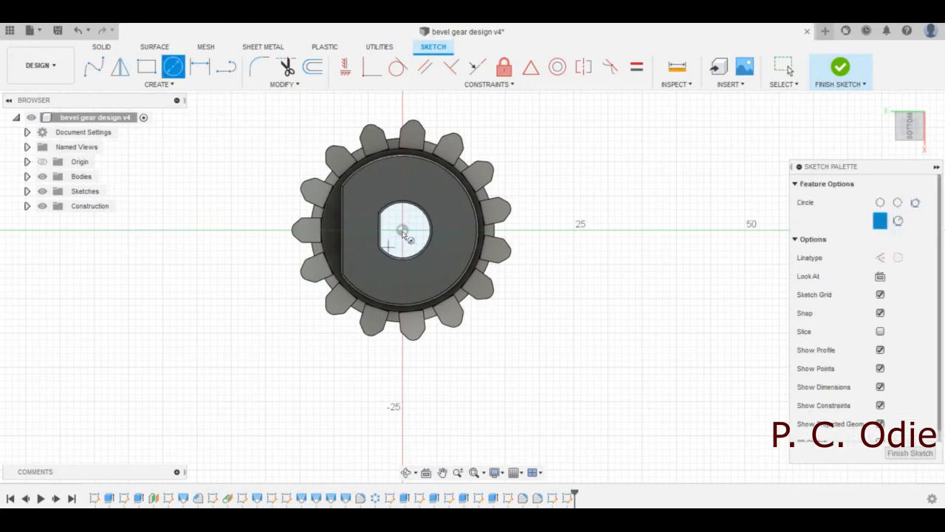
click(403, 229)
scroll(404, 176, up, 3)
scroll(405, 181, down, 3)
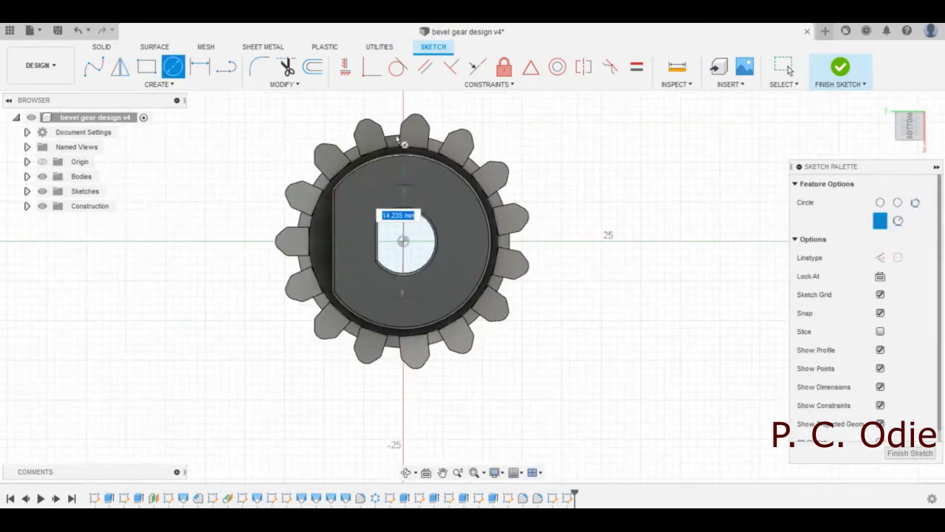
scroll(405, 148, up, 5)
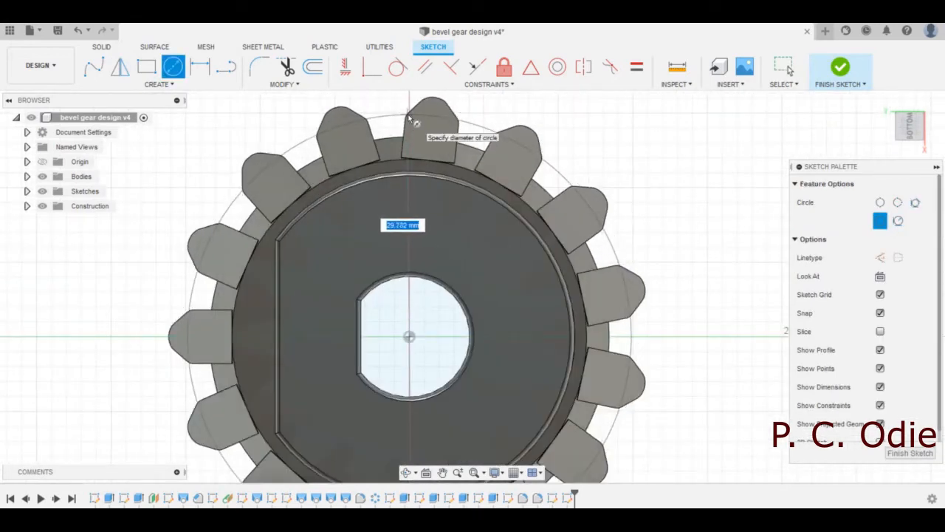
scroll(411, 146, down, 5)
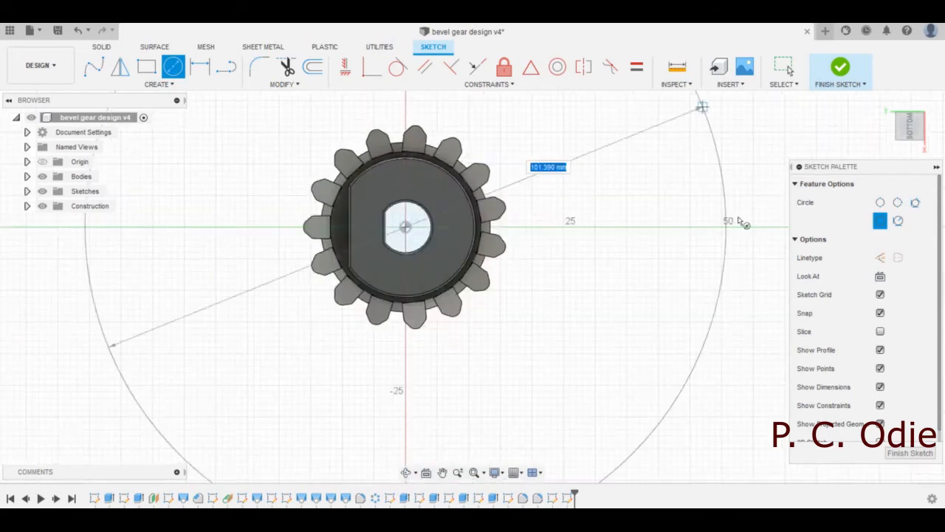
right_click(519, 189)
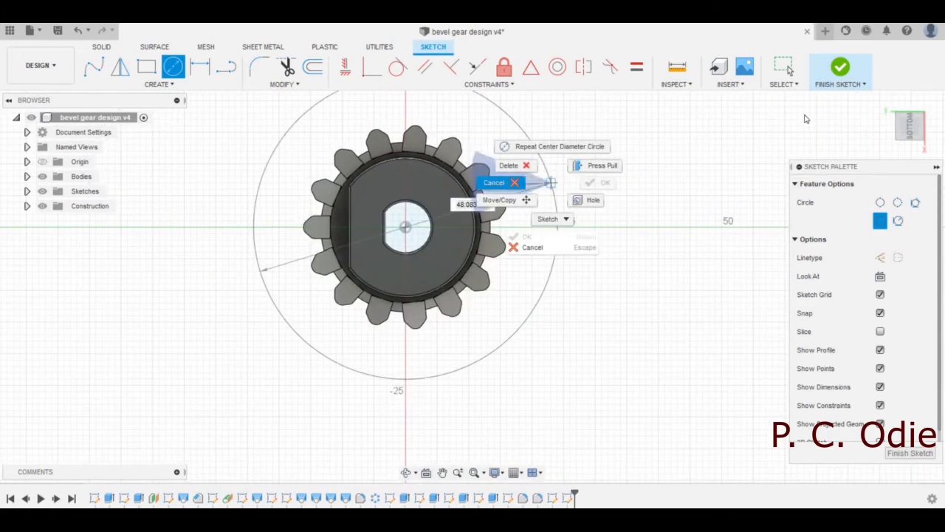
click(496, 183)
Step: Leave the sketch and measure the diameter of the cross hole in the hub from its inner face
mouse_move(907, 138)
mouse_down()
mouse_move(857, 184)
mouse_move(885, 169)
mouse_move(895, 182)
mouse_up()
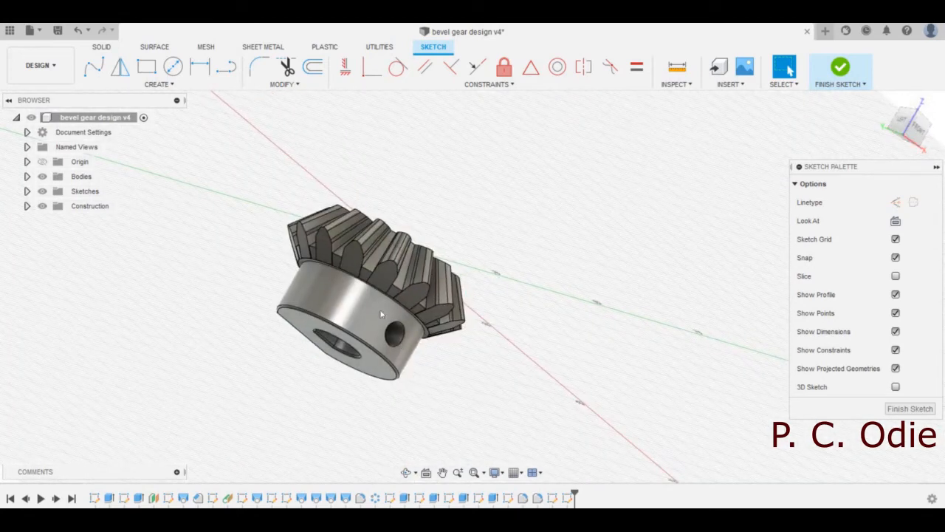
scroll(404, 348, up, 5)
scroll(378, 321, up, 3)
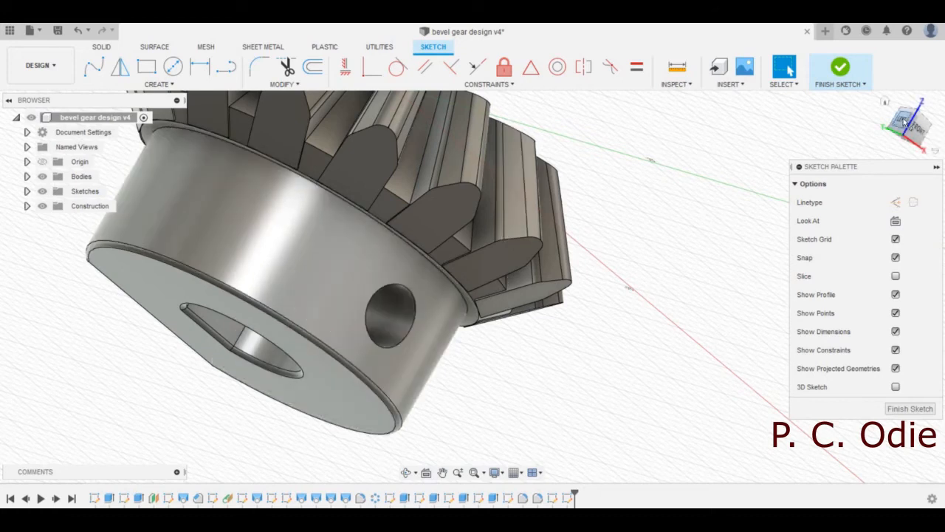
drag(906, 125, 905, 135)
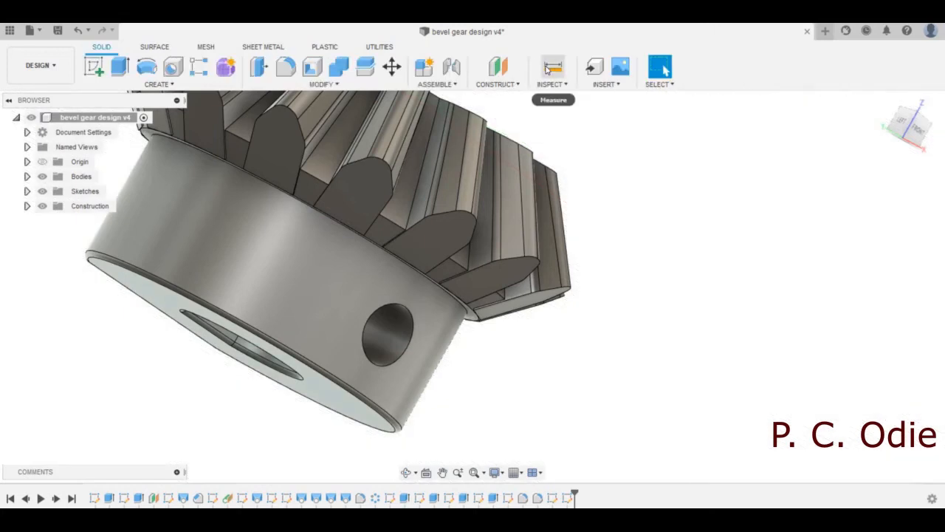
click(547, 69)
scroll(365, 295, down, 3)
scroll(379, 325, up, 2)
scroll(380, 325, up, 3)
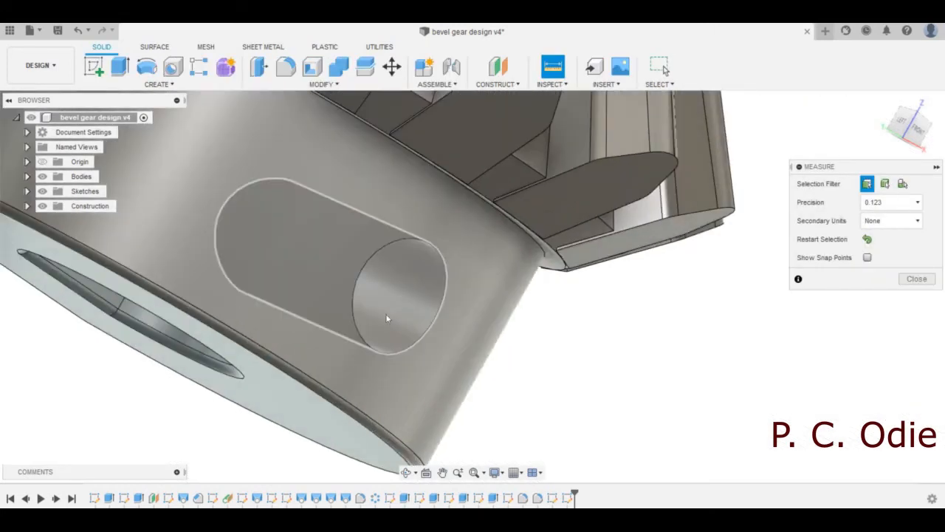
click(396, 300)
scroll(384, 310, down, 3)
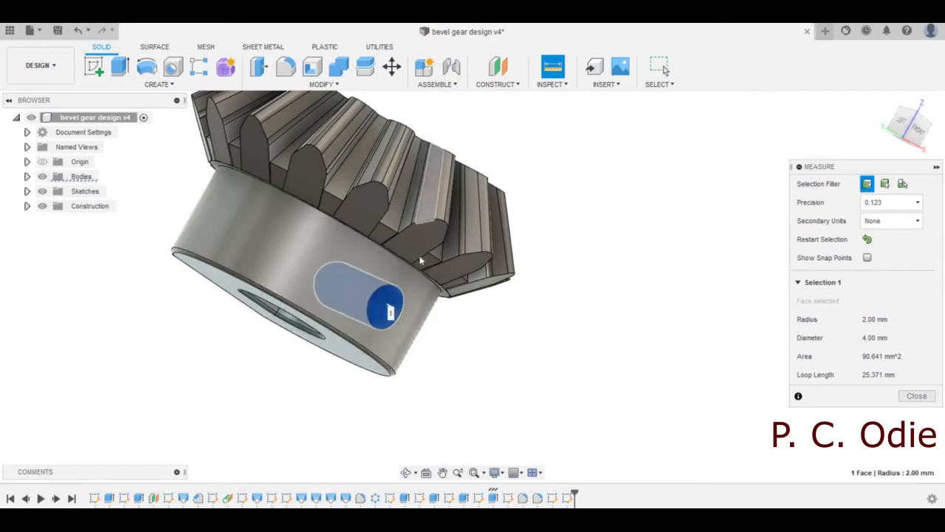
scroll(425, 251, down, 4)
scroll(283, 213, up, 2)
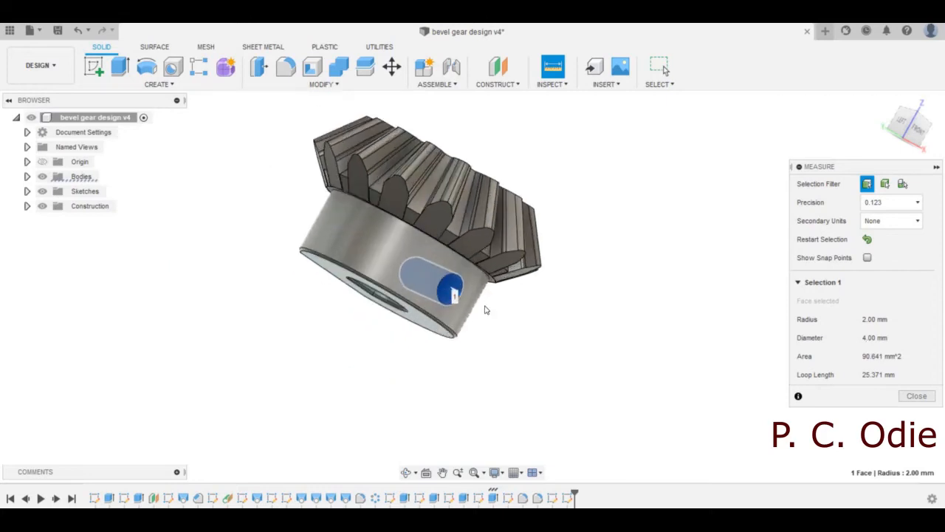
scroll(472, 317, up, 2)
scroll(293, 333, down, 1)
click(253, 333)
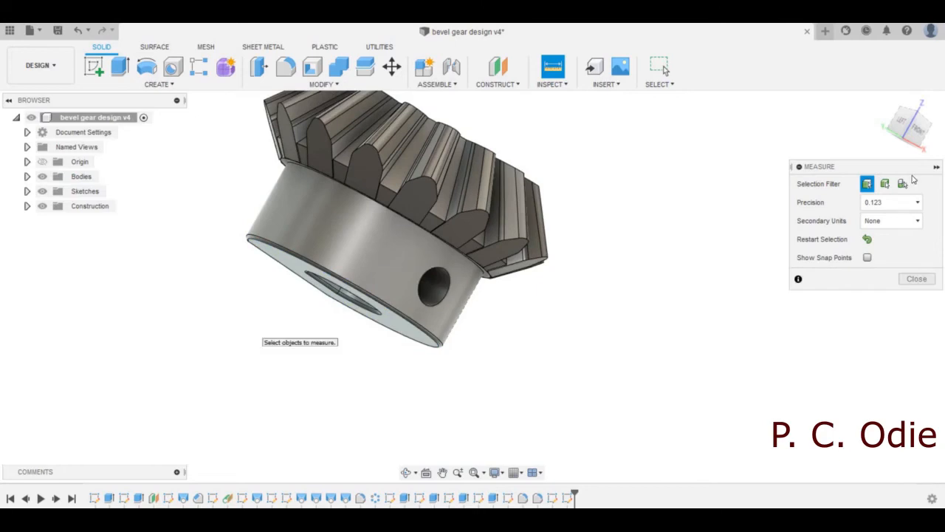
Step: Measure the distance between the hub's flat side face and its round outer face, then clear the selection
mouse_move(915, 96)
mouse_down()
mouse_move(910, 90)
mouse_move(921, 96)
mouse_up()
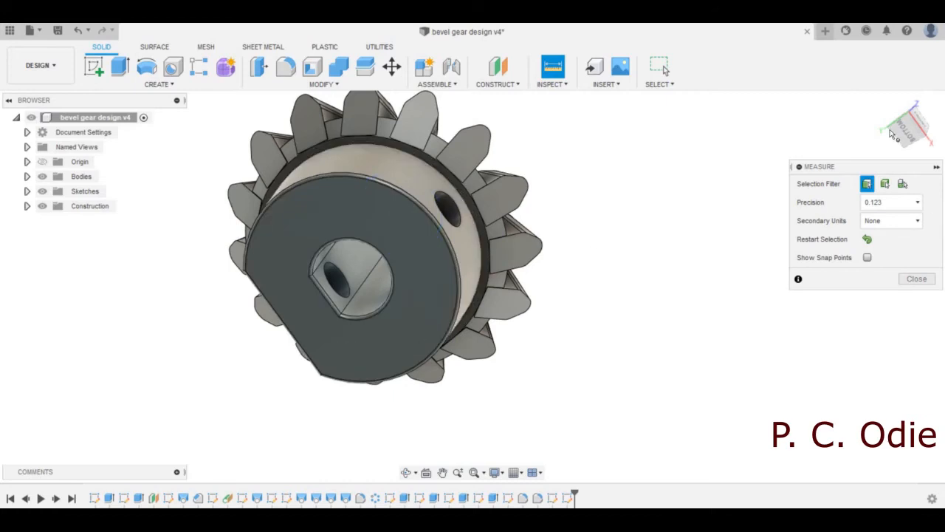
drag(894, 127, 893, 122)
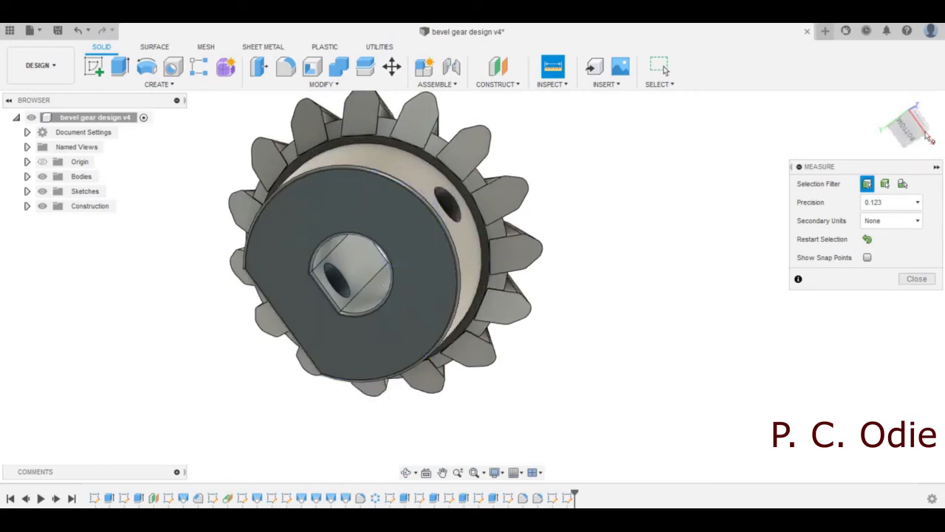
drag(920, 104, 914, 127)
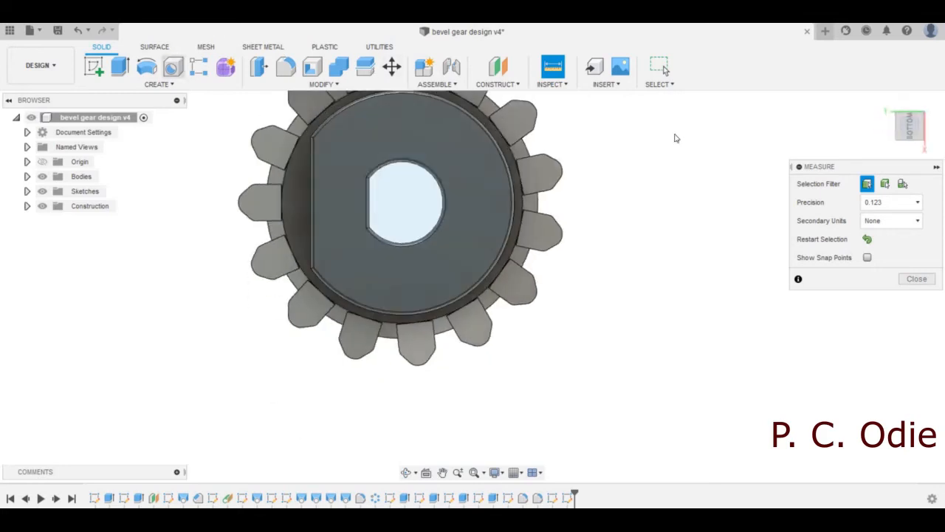
shift+middle_drag(393, 198, 451, 215)
click(368, 190)
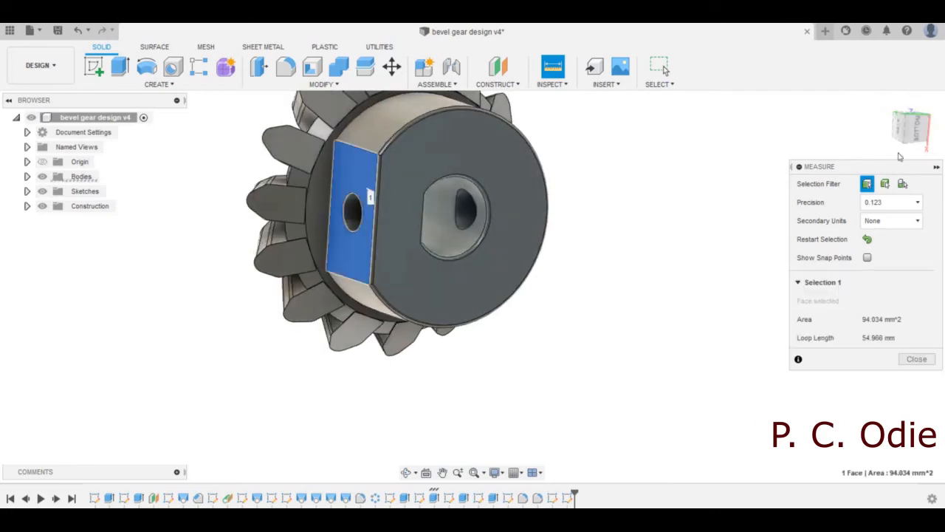
drag(908, 129, 452, 154)
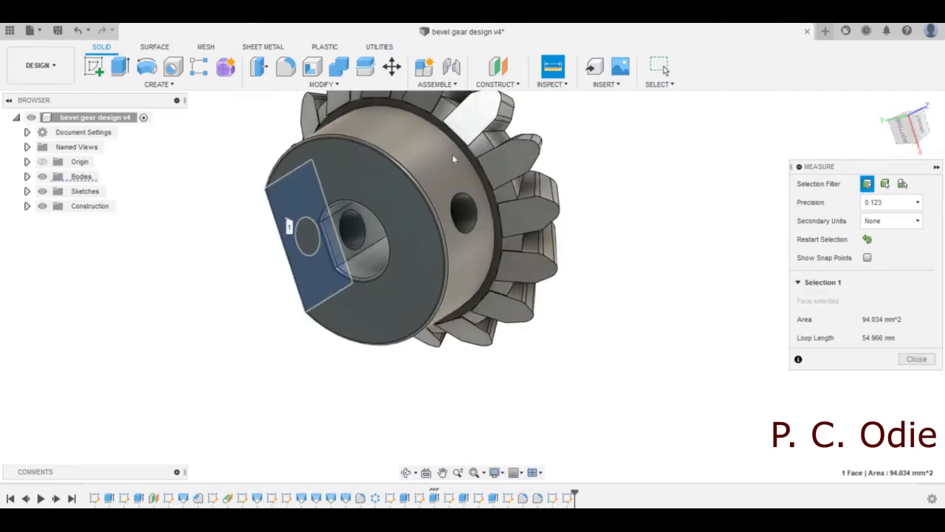
click(443, 159)
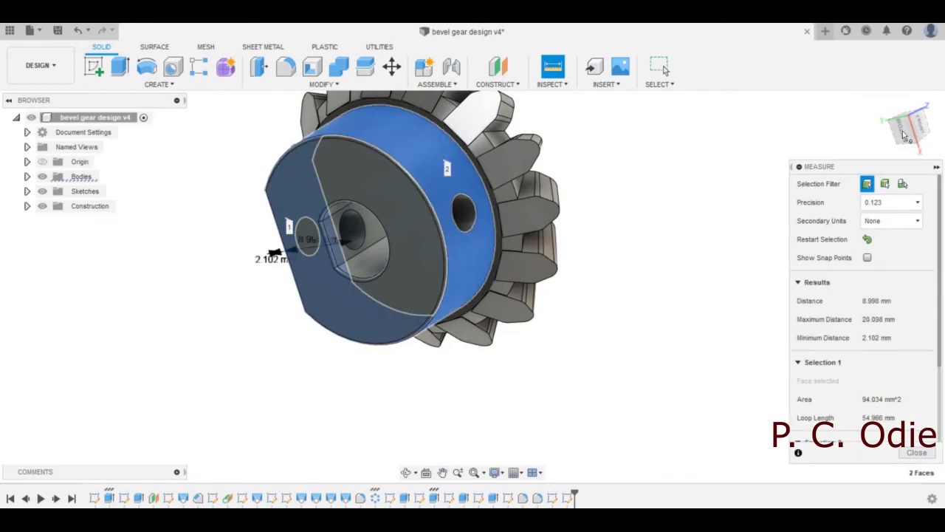
click(607, 155)
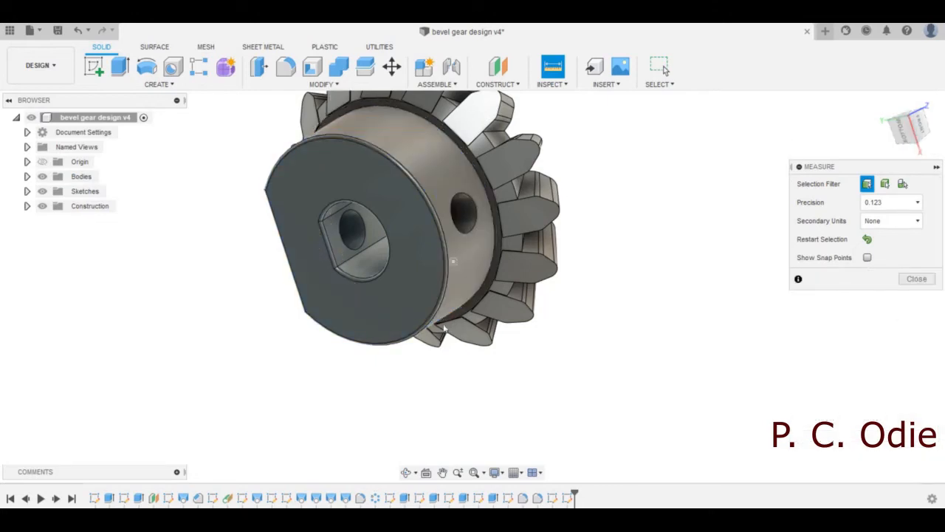
Step: Measure the hub's outer diameter from its round outer face
click(443, 152)
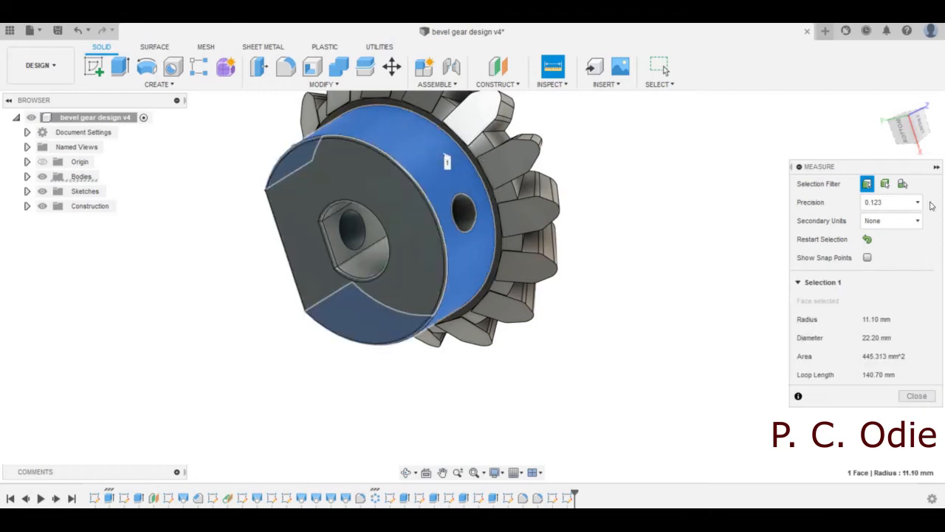
click(920, 124)
drag(943, 117, 909, 120)
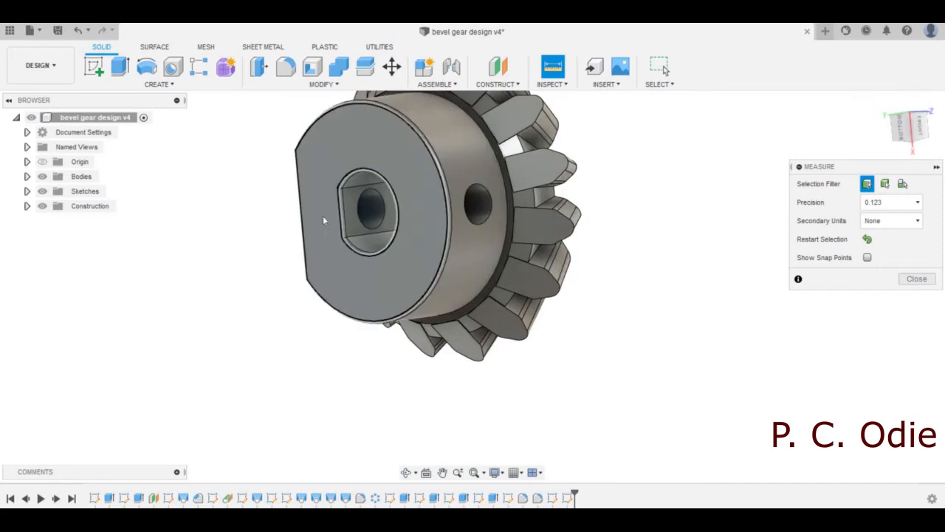
Step: Measure the area and loop length of the D-shaped bore profile on the hub end and finish measuring
scroll(349, 218, up, 3)
click(298, 182)
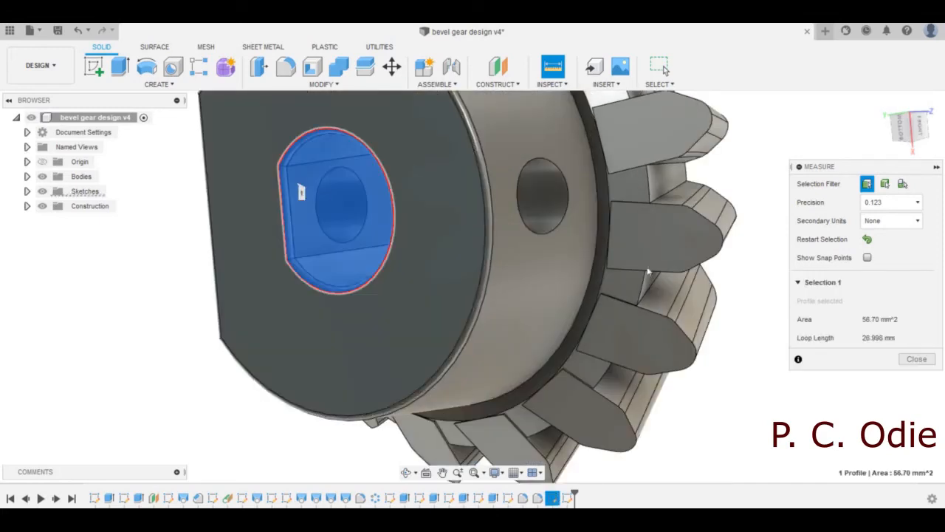
click(916, 358)
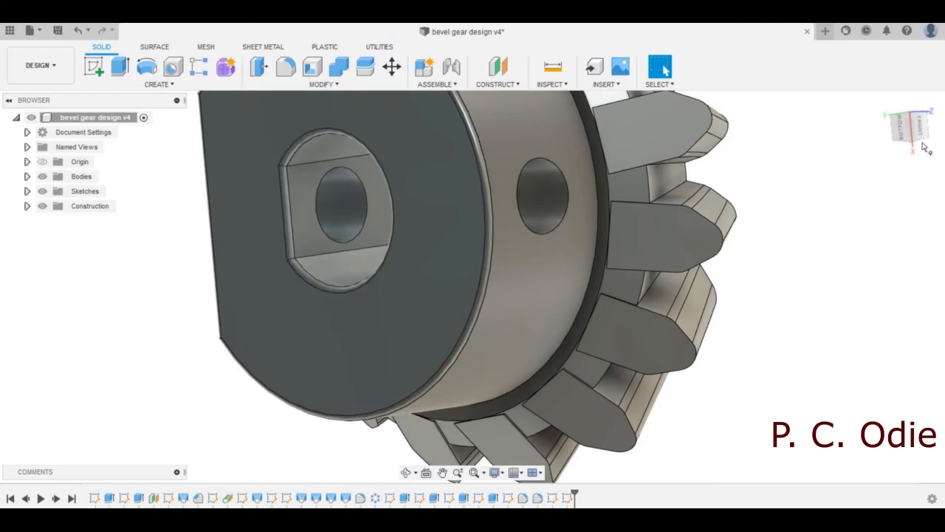
Step: Examine the gear from its small toothed end, checking the D-shaped bore, its flat edge and the tooth layout
mouse_move(473, 287)
shift+middle_down()
mouse_move(421, 333)
mouse_move(562, 295)
mouse_move(613, 310)
mouse_move(531, 288)
mouse_move(576, 291)
shift+middle_up()
scroll(224, 224, down, 2)
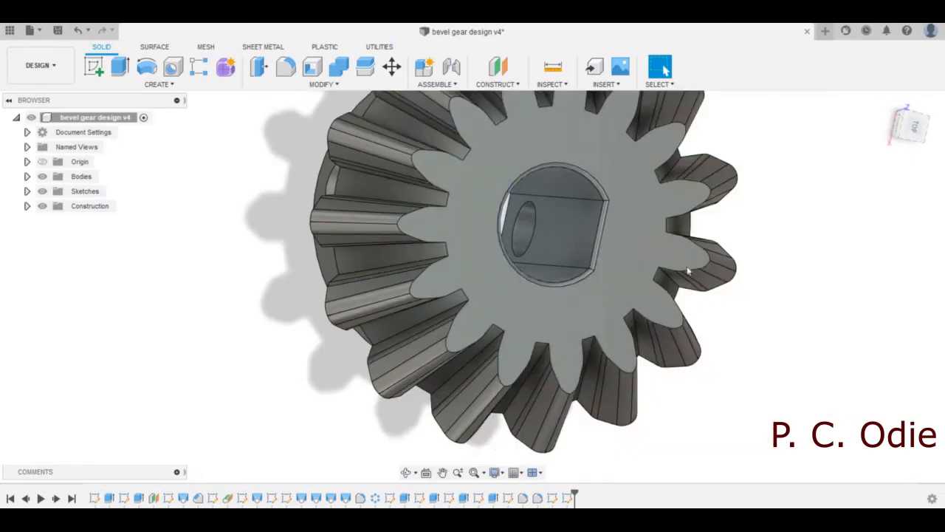
scroll(583, 238, up, 4)
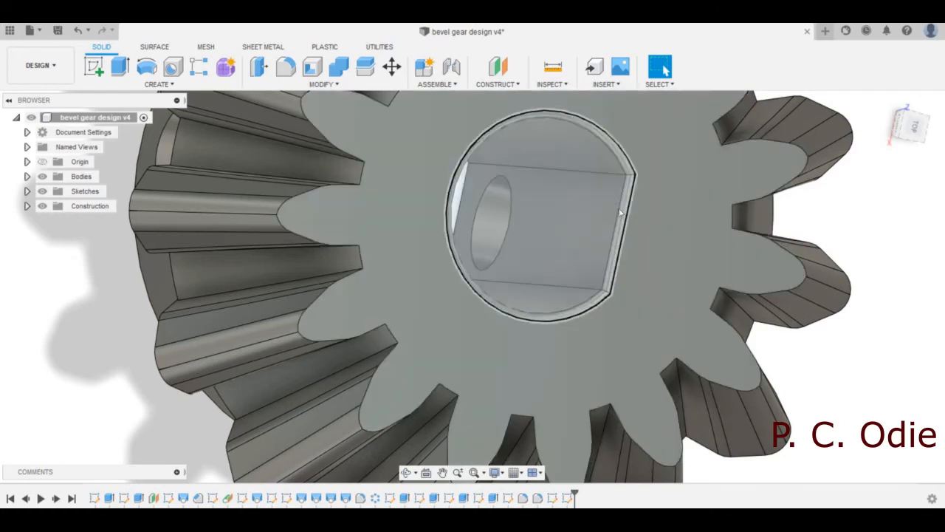
scroll(556, 228, down, 8)
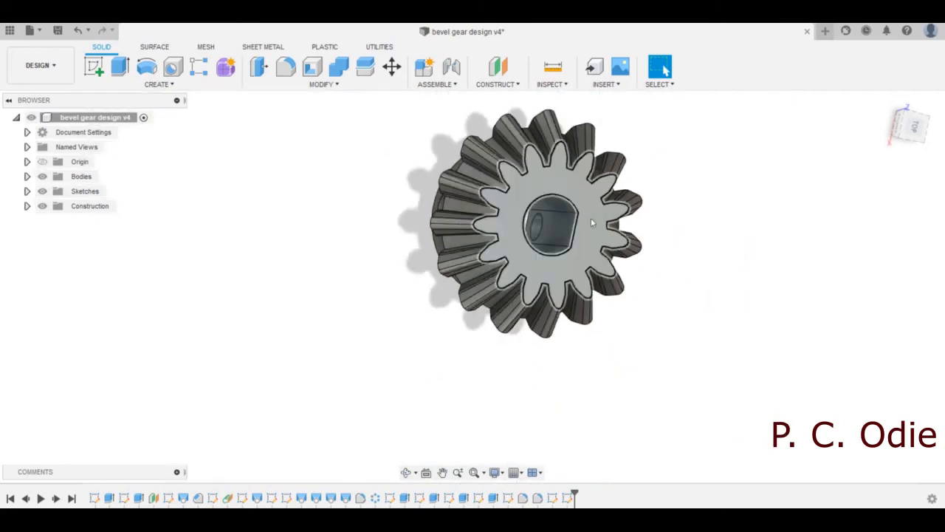
shift+middle_drag(455, 246, 463, 215)
scroll(462, 214, down, 3)
scroll(507, 125, up, 5)
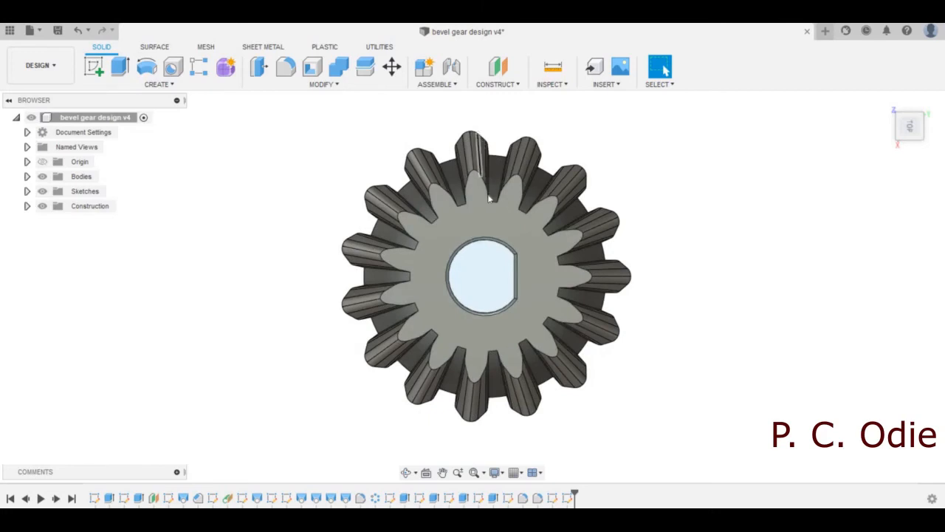
scroll(486, 191, down, 3)
scroll(477, 177, up, 3)
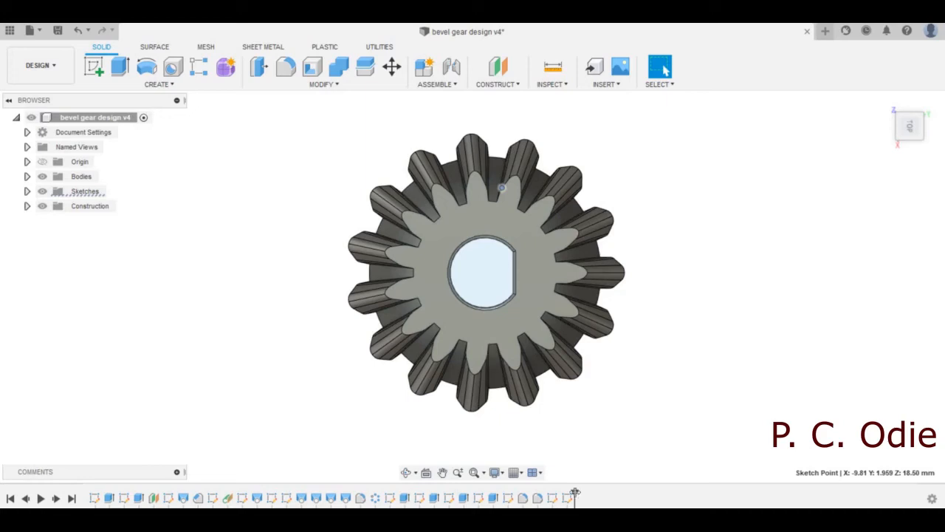
Step: Roll the design history back to just after the first extrusion and examine the base cylinder
drag(574, 495, 101, 494)
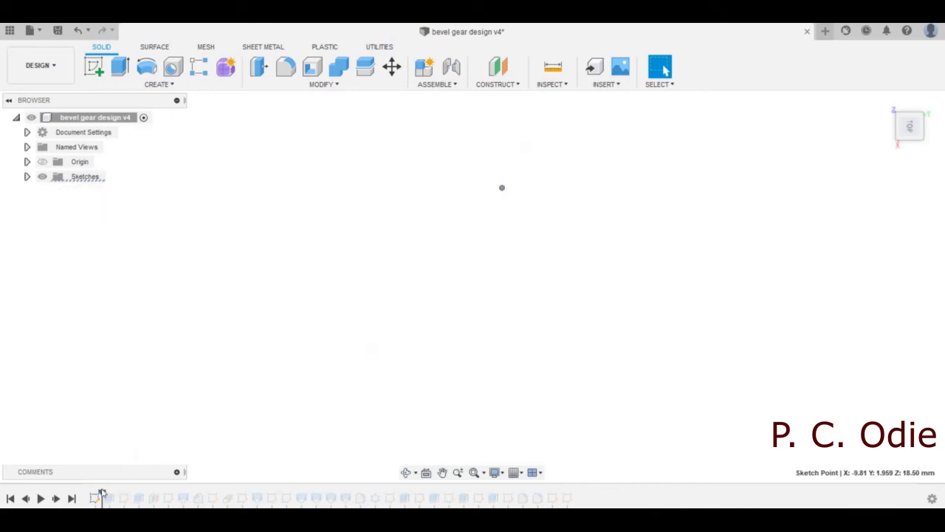
drag(102, 494, 116, 495)
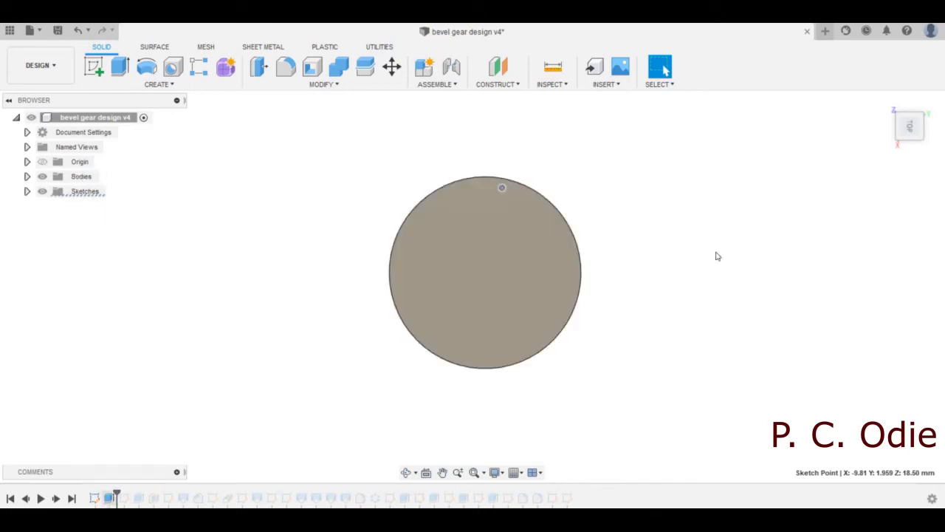
drag(865, 134, 835, 141)
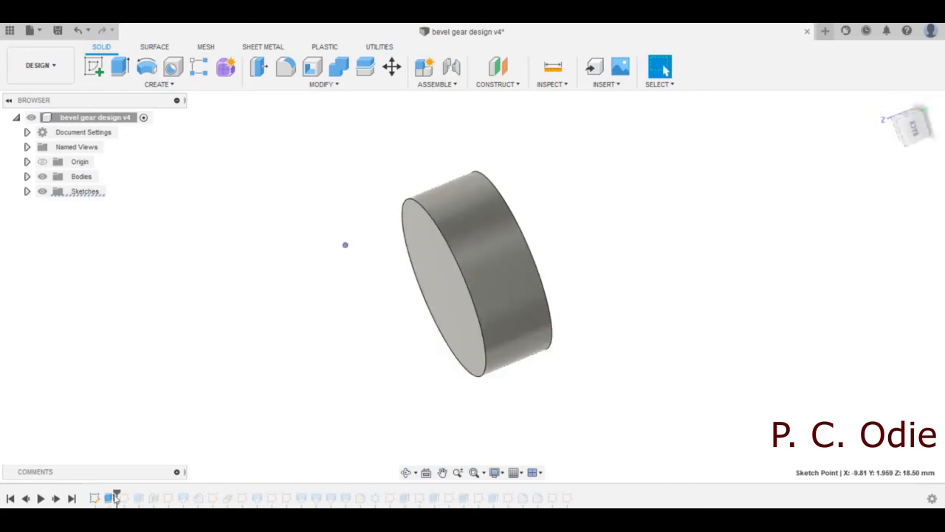
Step: Roll the history forward past the second extrusion and inspect the wider flange's end face
drag(130, 494, 146, 494)
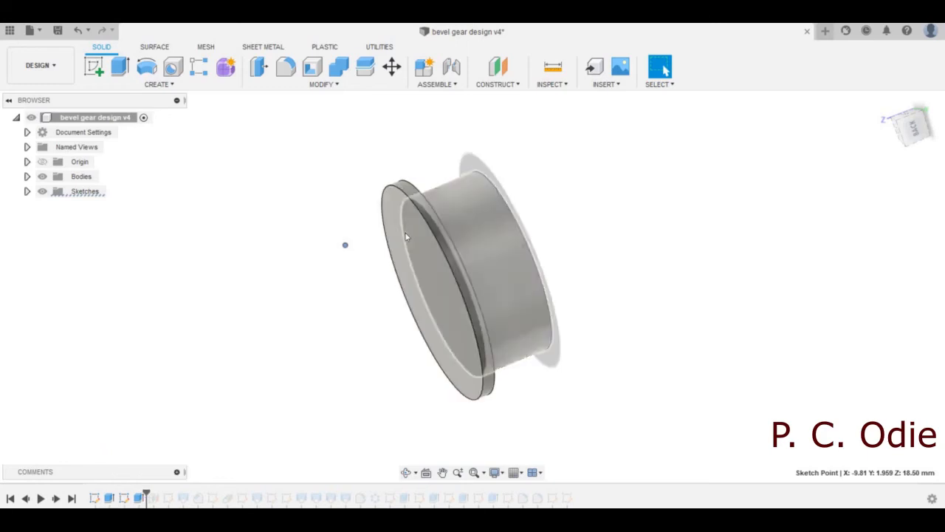
click(401, 236)
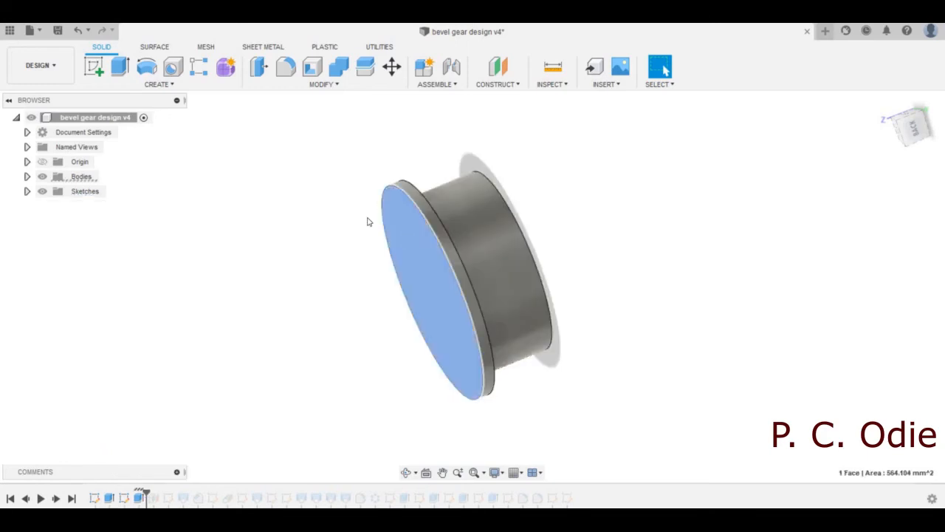
click(912, 124)
mouse_move(465, 443)
shift+middle_down()
mouse_move(451, 360)
mouse_move(432, 370)
shift+middle_up()
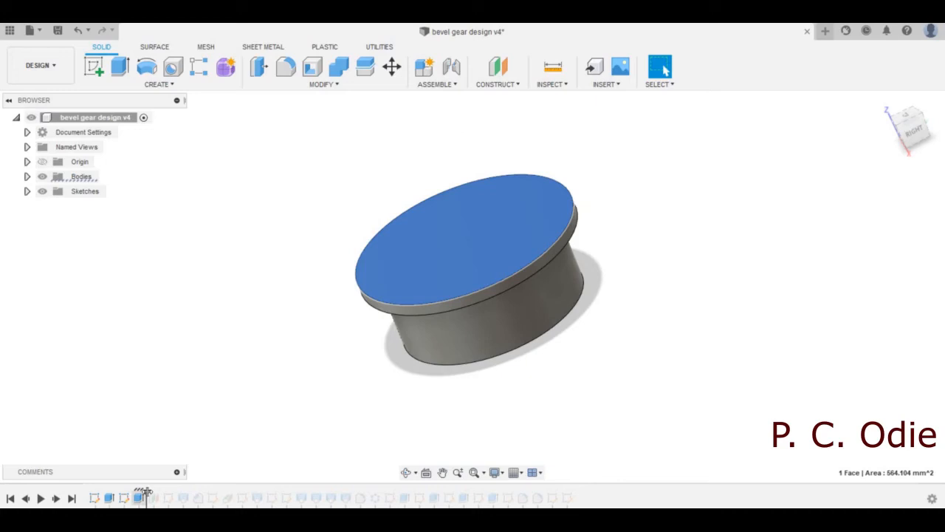
Step: Roll the history forward past the third sketch and inspect the offset construction plane's height from the side
drag(161, 491, 170, 492)
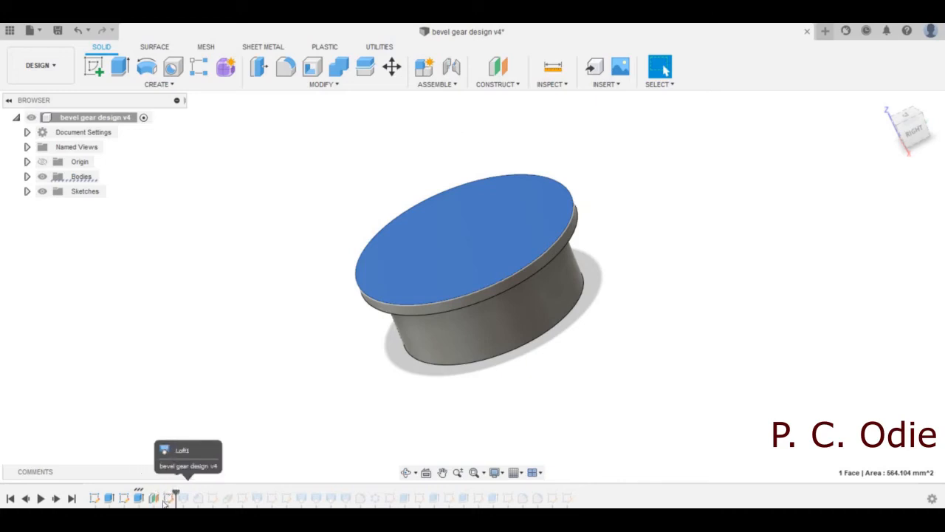
click(154, 500)
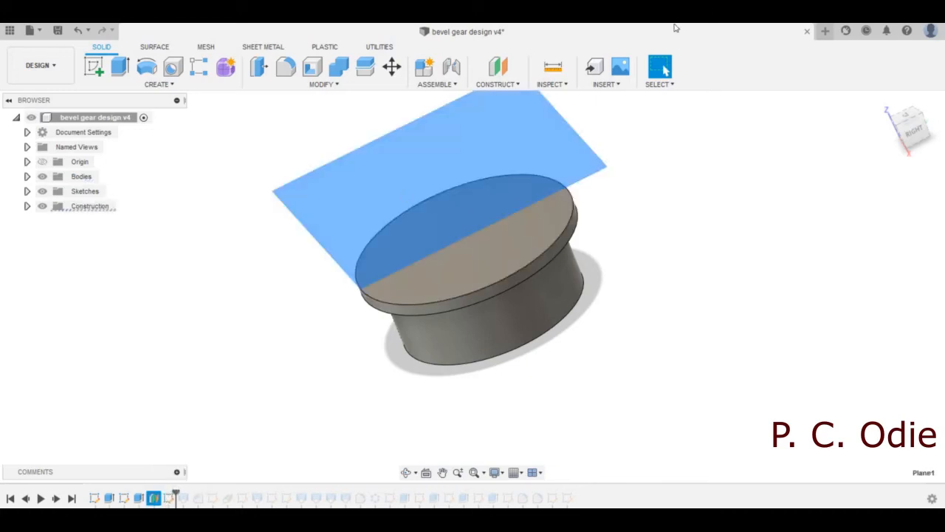
click(913, 128)
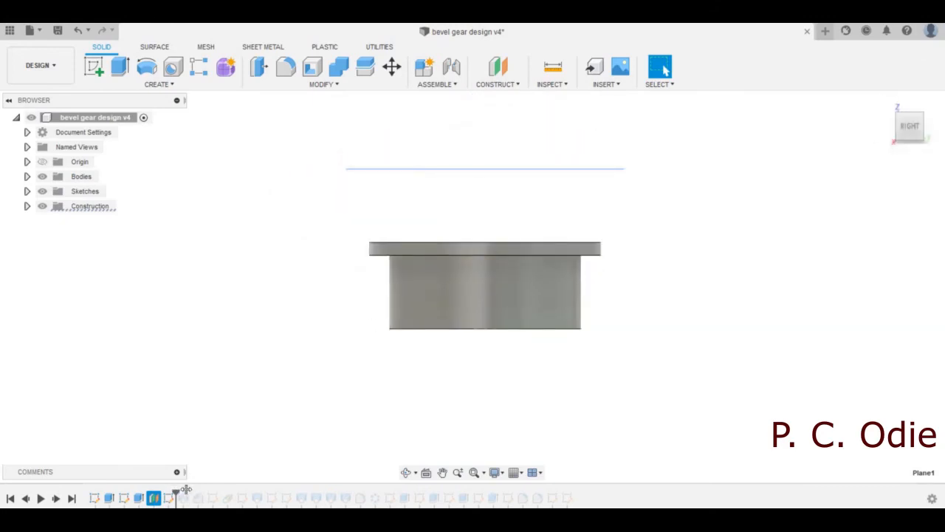
Step: Roll the history forward past the loft and inspect the tapered cone body together with its end profile sketch
drag(181, 489, 190, 490)
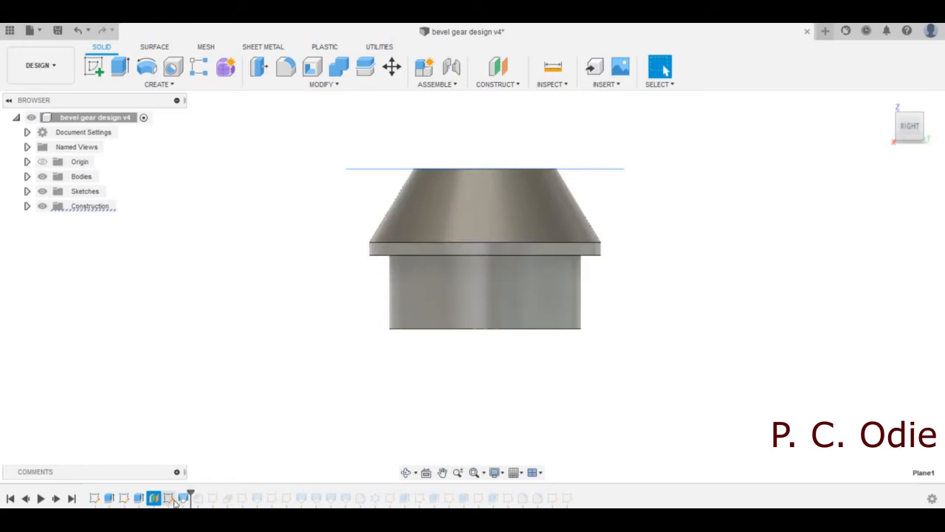
click(909, 113)
shift+middle_drag(496, 257, 494, 306)
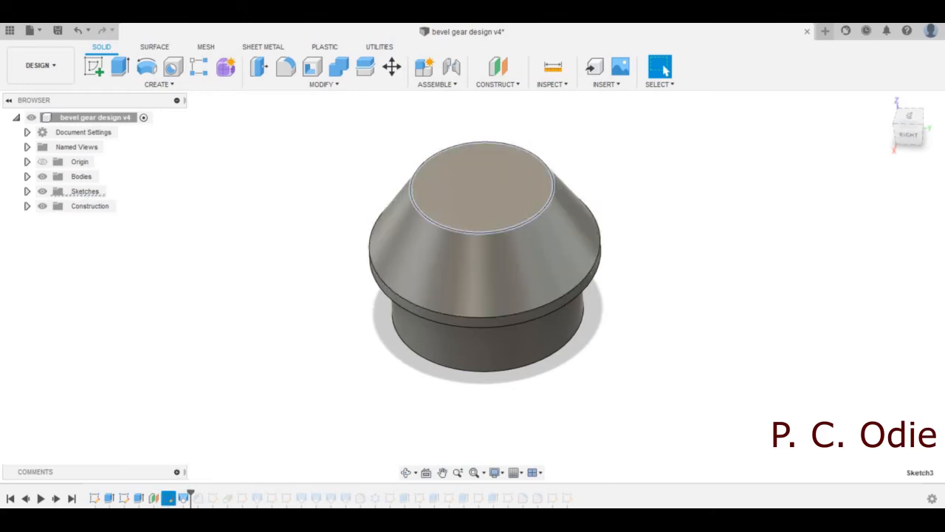
click(184, 499)
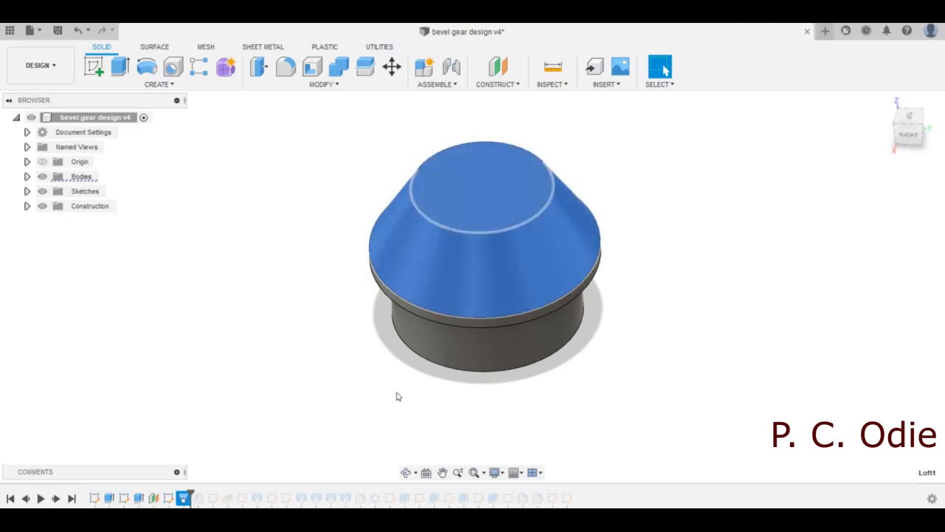
Step: Check the cone's side face, roll the design history forward past the chamfer, and inspect the bevelled face beneath the cone
click(491, 265)
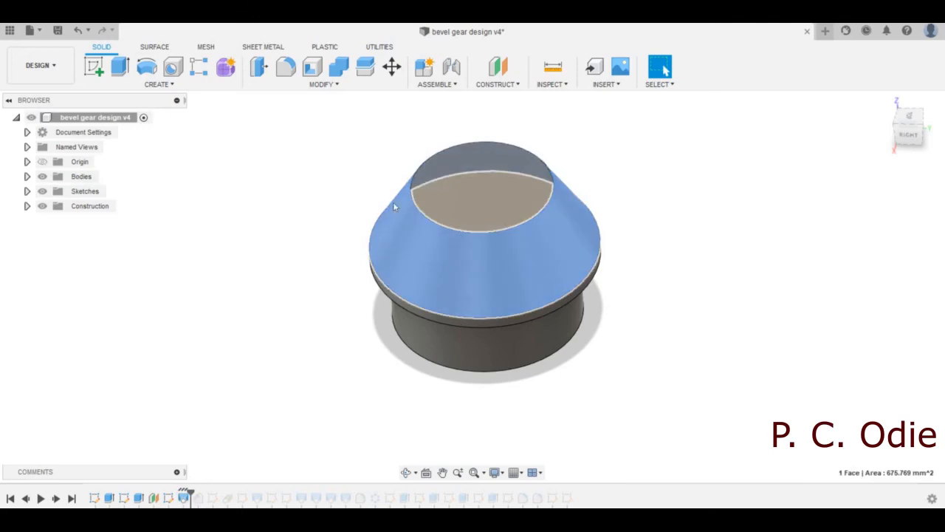
click(662, 229)
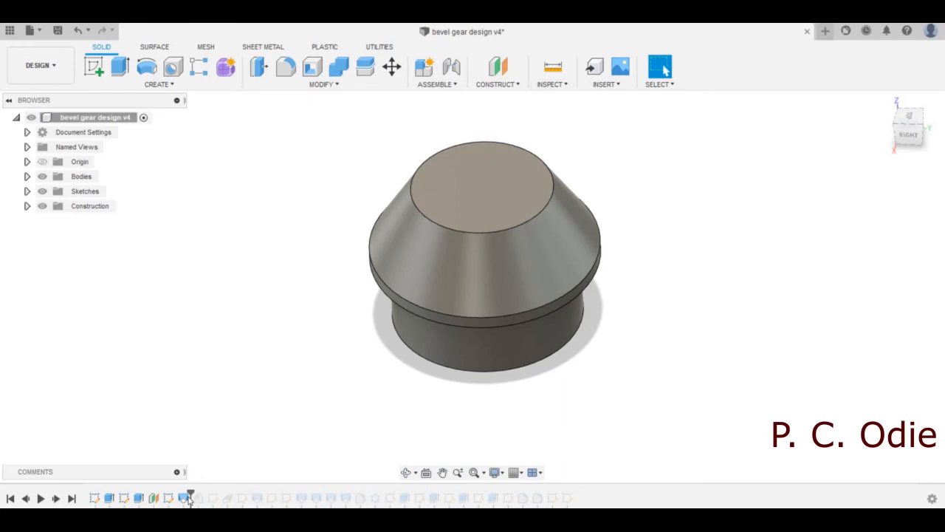
drag(193, 490, 202, 489)
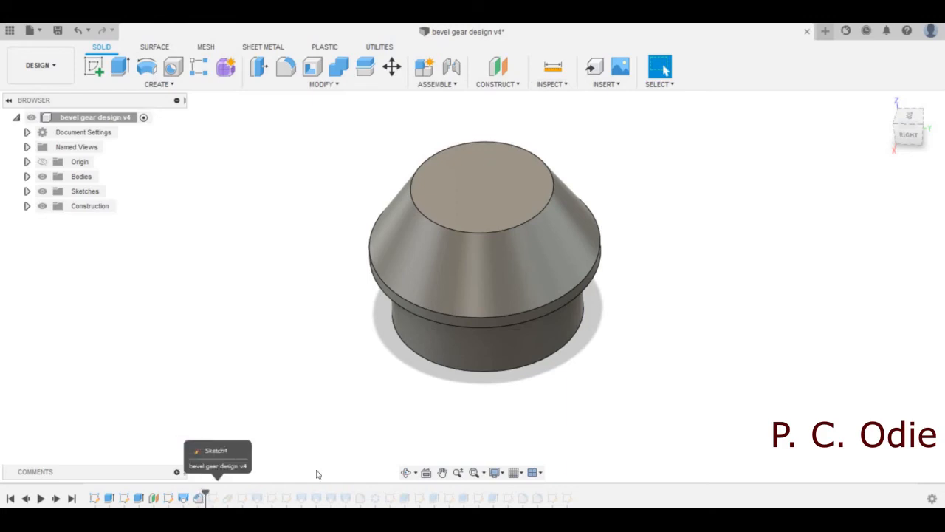
shift+middle_drag(490, 316, 425, 230)
scroll(421, 226, up, 3)
click(423, 221)
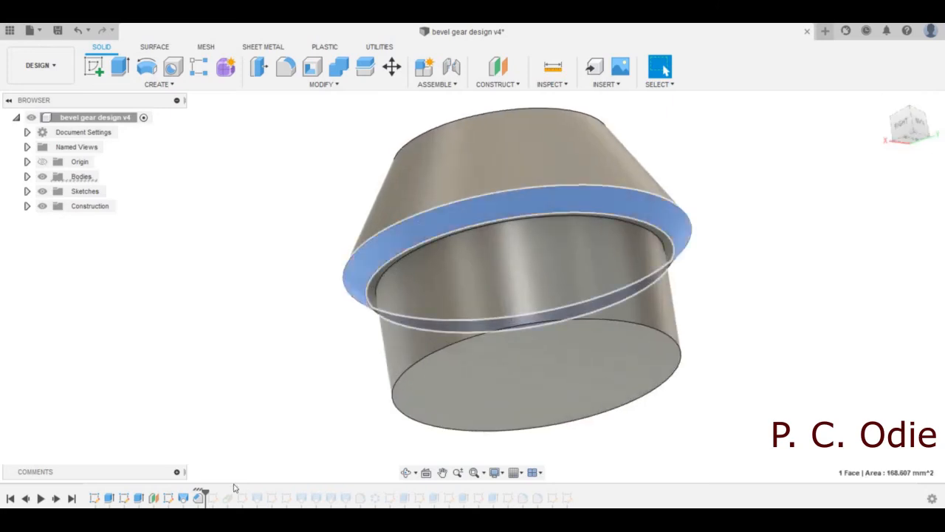
Step: Roll the history forward past the fourth sketch and second construction plane, and compare the angled plane with the cone's side face
drag(206, 492, 233, 499)
click(230, 499)
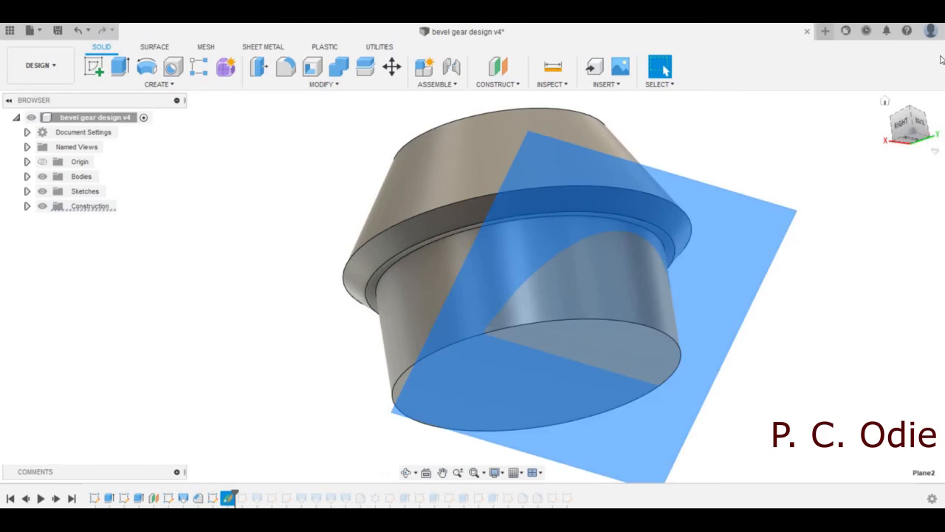
drag(937, 145, 924, 177)
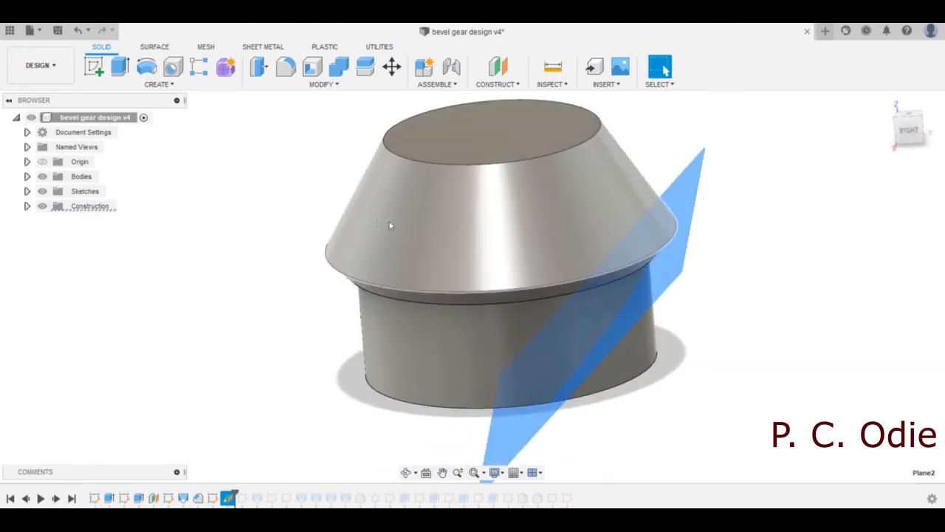
click(370, 177)
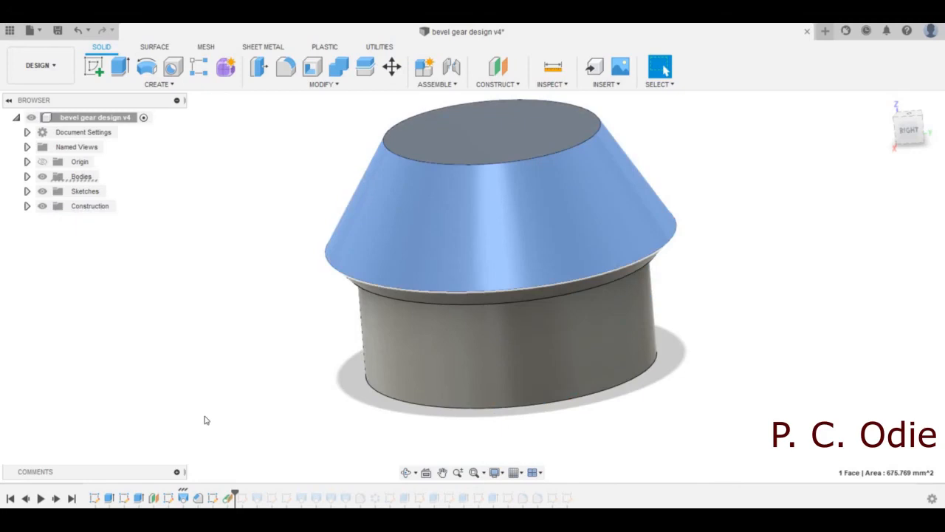
click(227, 497)
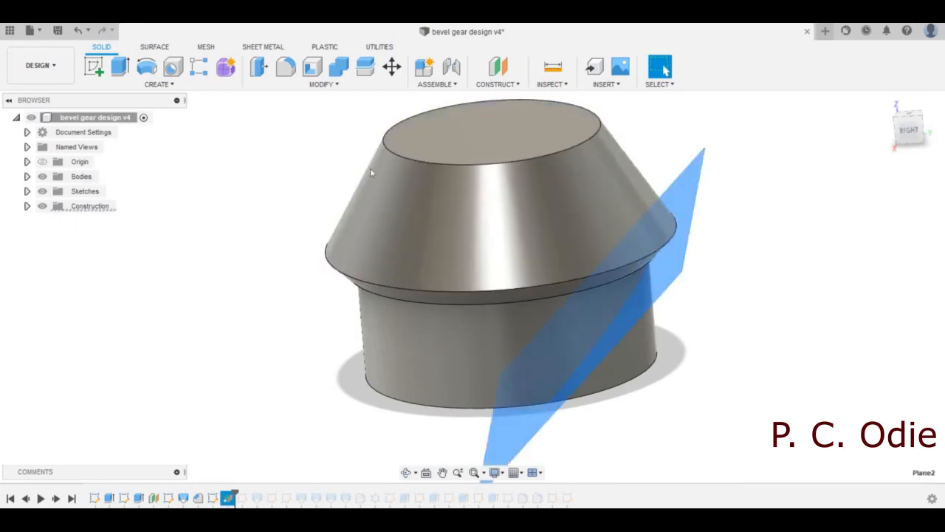
click(367, 189)
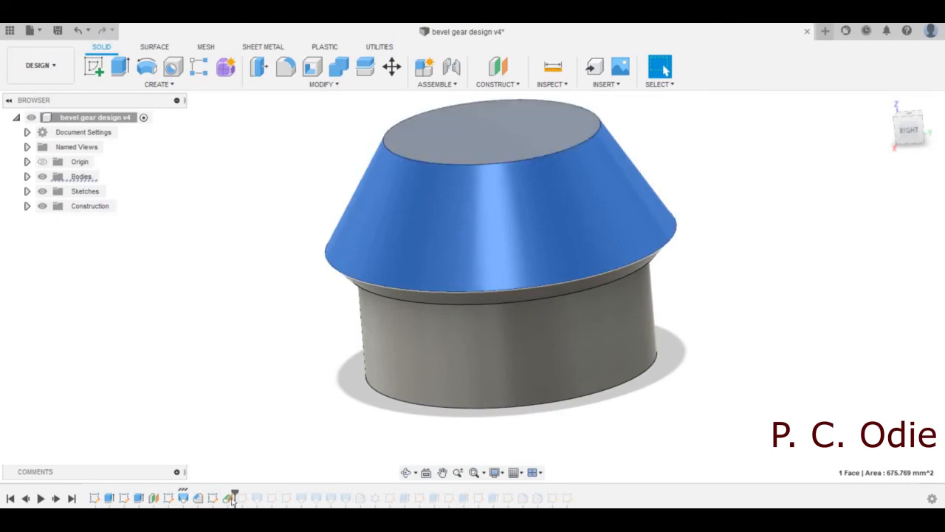
Step: Roll the history forward past the first tooth's loft and inspect the tooth together with its two profile sketches, Sketch5 and Sketch4
drag(236, 491, 262, 495)
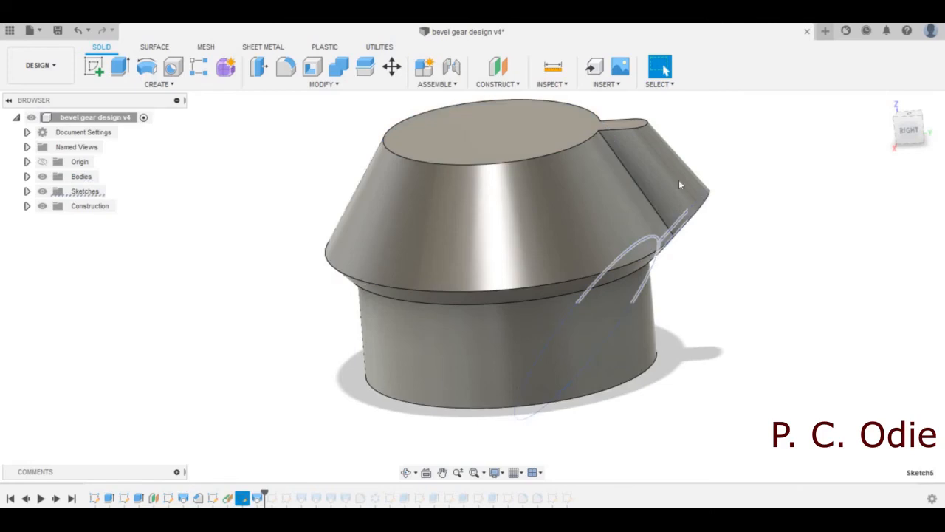
click(680, 185)
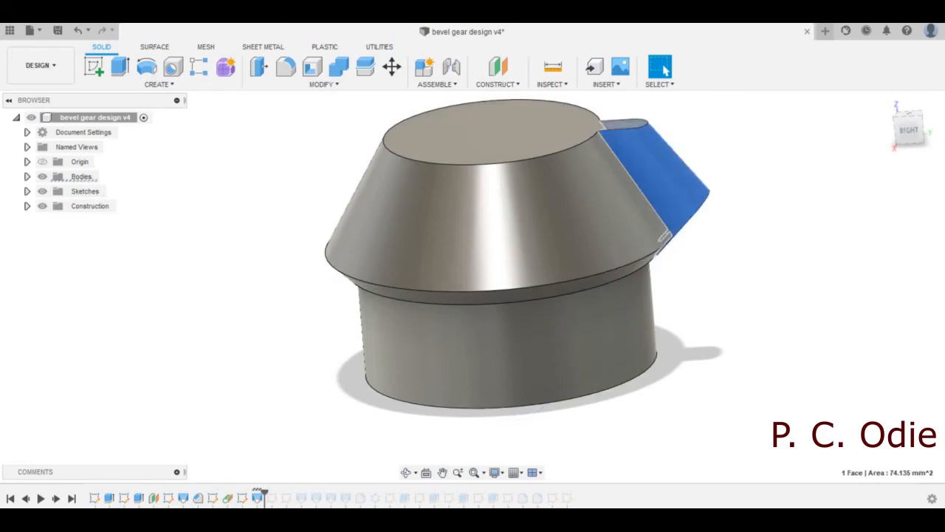
click(241, 498)
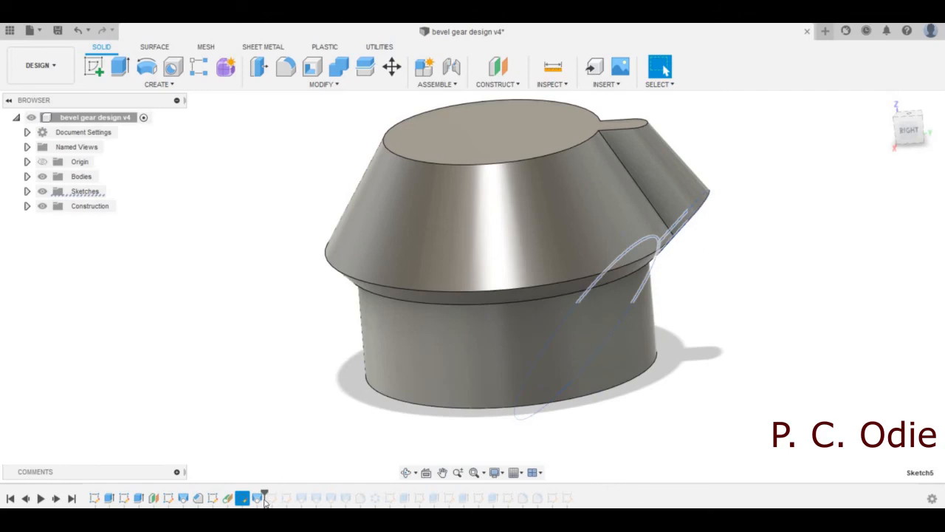
click(212, 498)
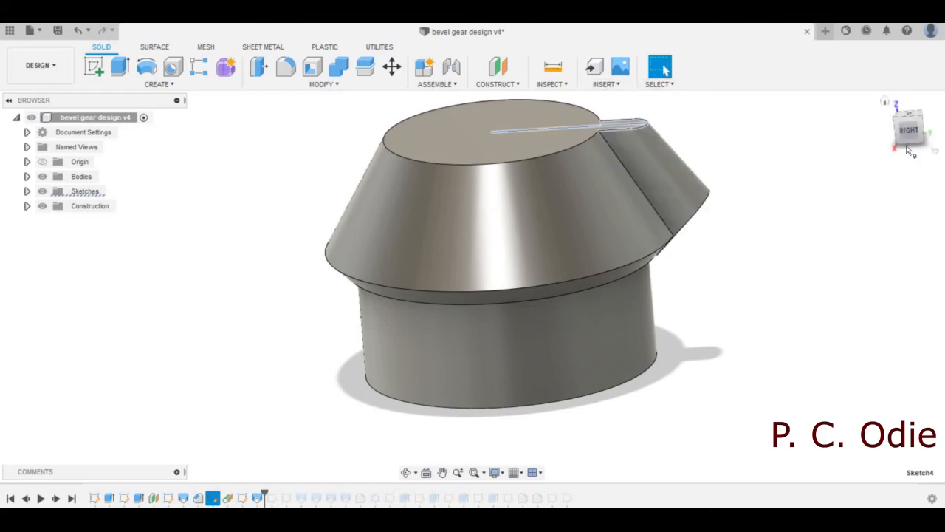
mouse_move(909, 131)
mouse_down()
mouse_move(881, 109)
mouse_move(850, 119)
mouse_move(856, 88)
mouse_move(850, 118)
mouse_move(869, 115)
mouse_move(857, 99)
mouse_up()
scroll(595, 396, down, 3)
scroll(560, 195, up, 5)
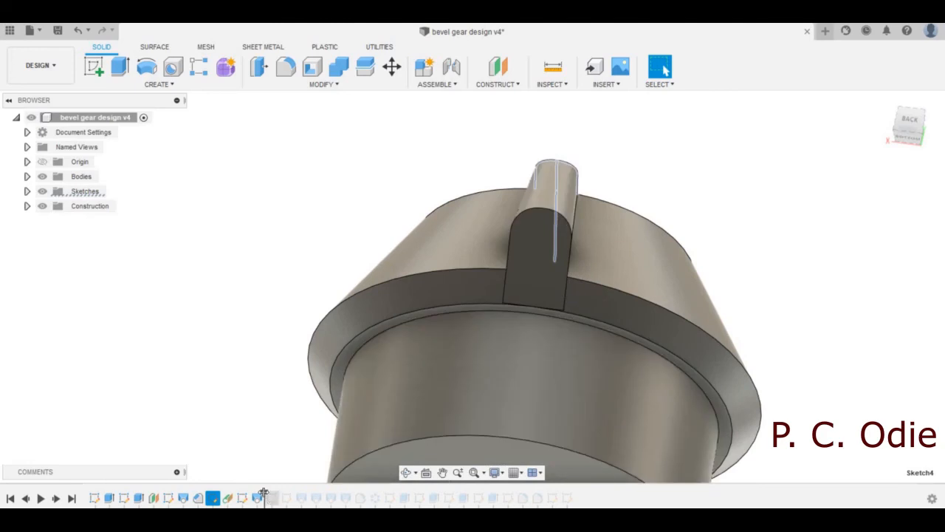
Step: Roll the history forward past the four lofts that trim the tooth's sides, and inspect its tapered profile from below and behind
drag(284, 493, 325, 494)
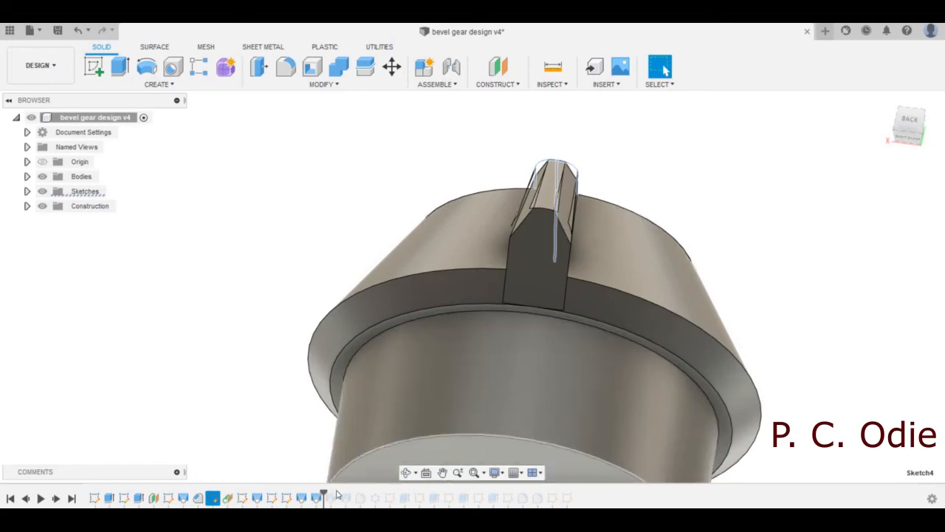
drag(325, 493, 353, 494)
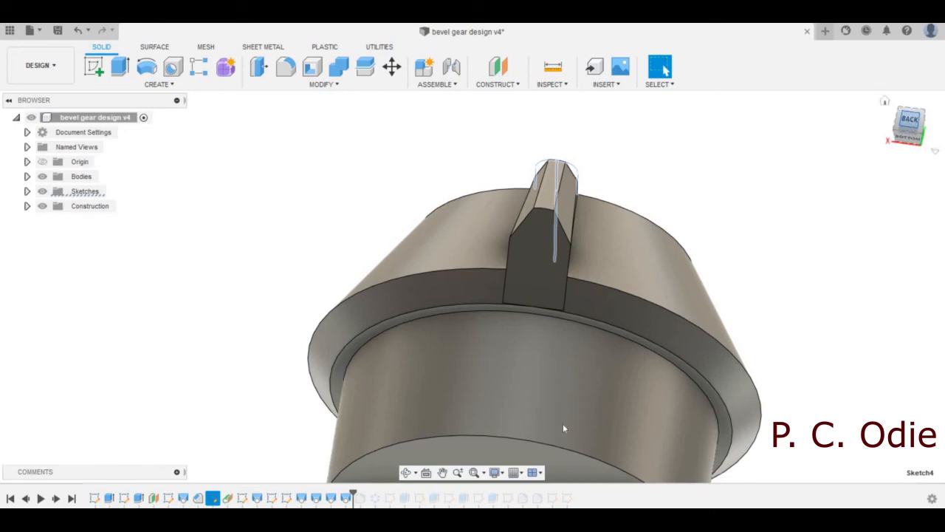
click(909, 120)
drag(905, 120, 918, 134)
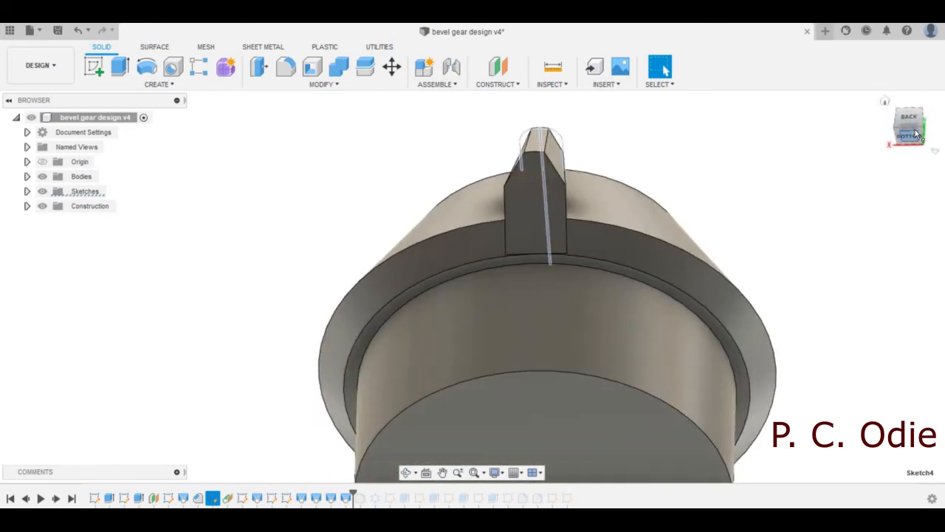
click(916, 134)
click(656, 175)
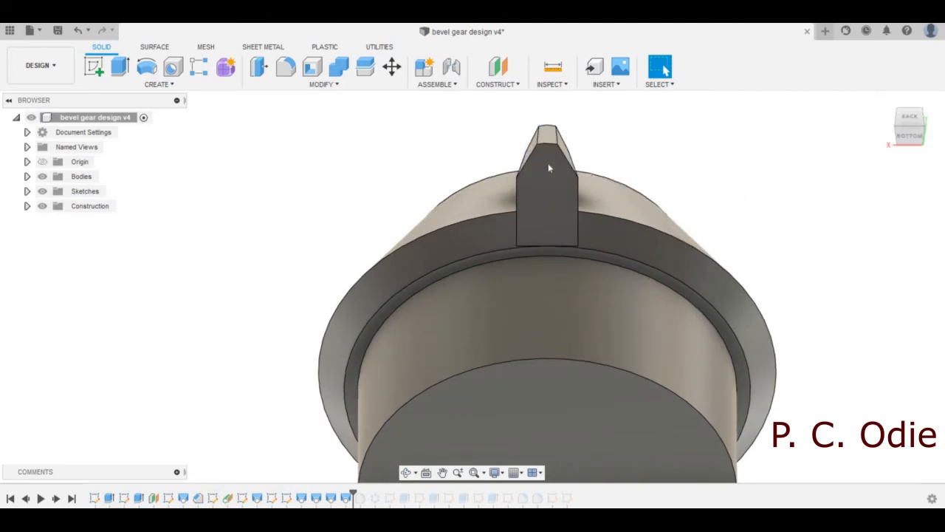
click(913, 118)
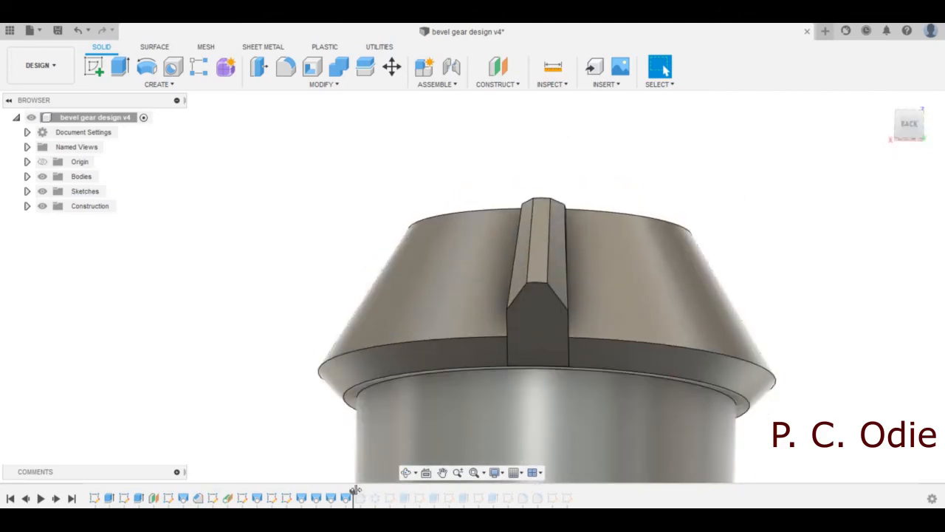
Step: Roll the history forward past the tooth-tip fillet and the circular pattern, inspecting the rounded tooth and the ring of teeth
drag(362, 490, 368, 490)
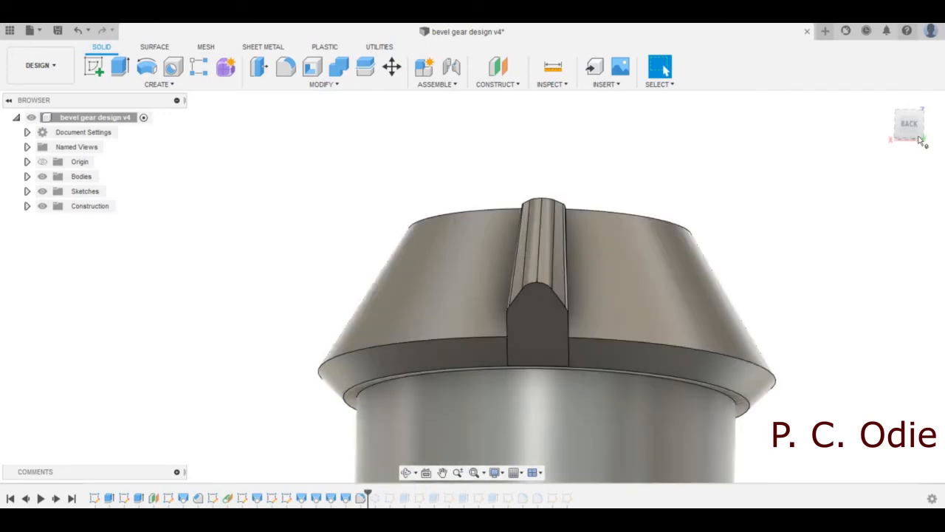
drag(900, 110, 572, 337)
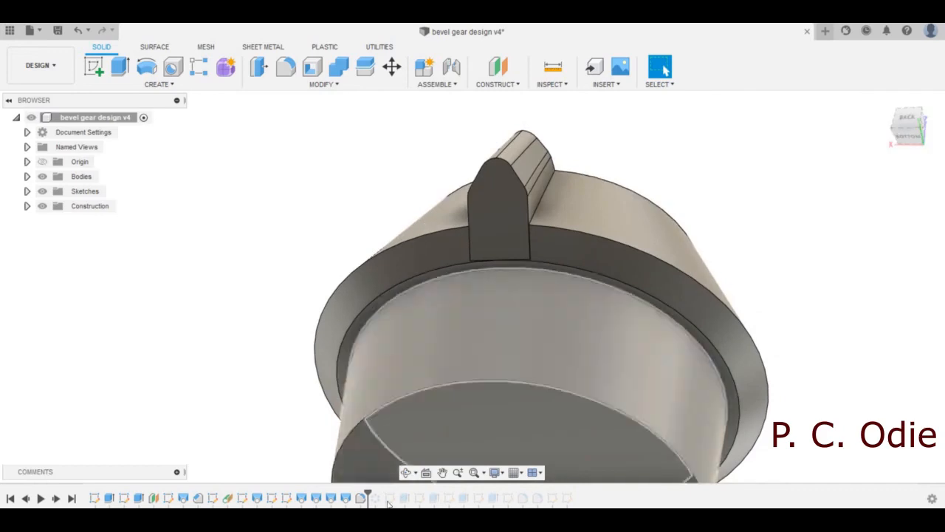
drag(368, 493, 382, 494)
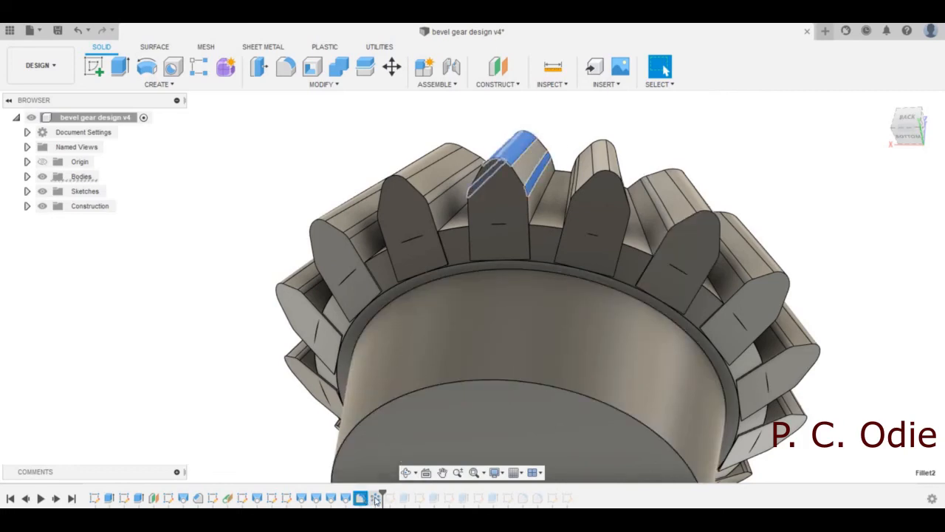
click(375, 498)
click(348, 485)
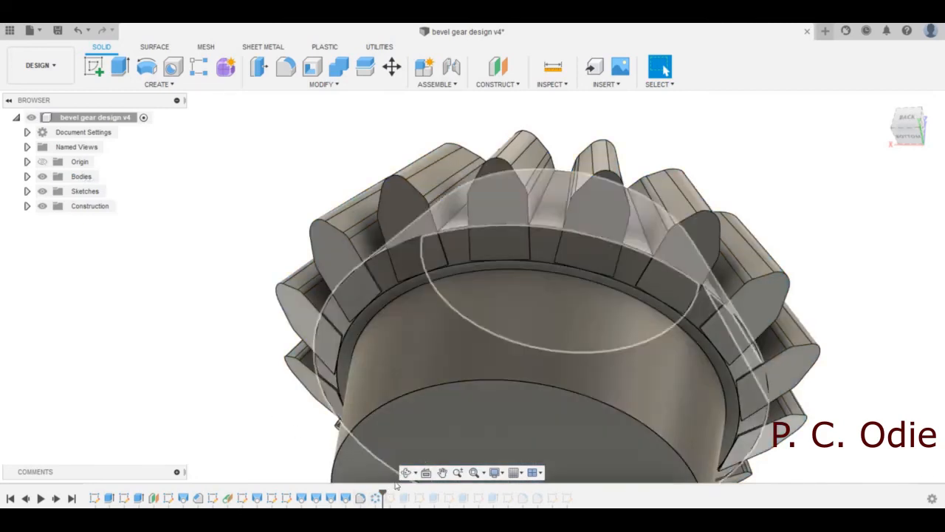
Step: Roll the history forward past the extrusion that cuts the central bore, and inspect the bore's inner face from the underside
drag(406, 488, 410, 491)
scroll(596, 264, down, 2)
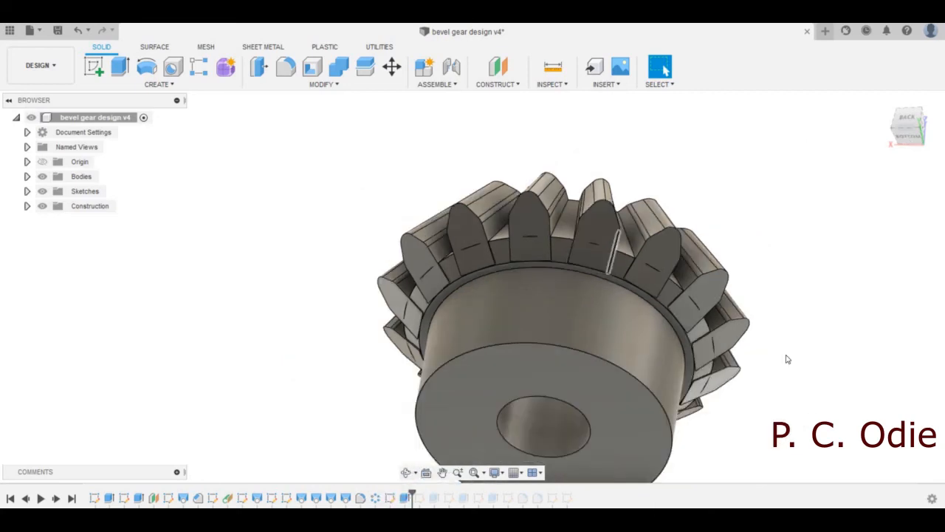
scroll(570, 324, down, 3)
click(570, 324)
drag(917, 127, 906, 72)
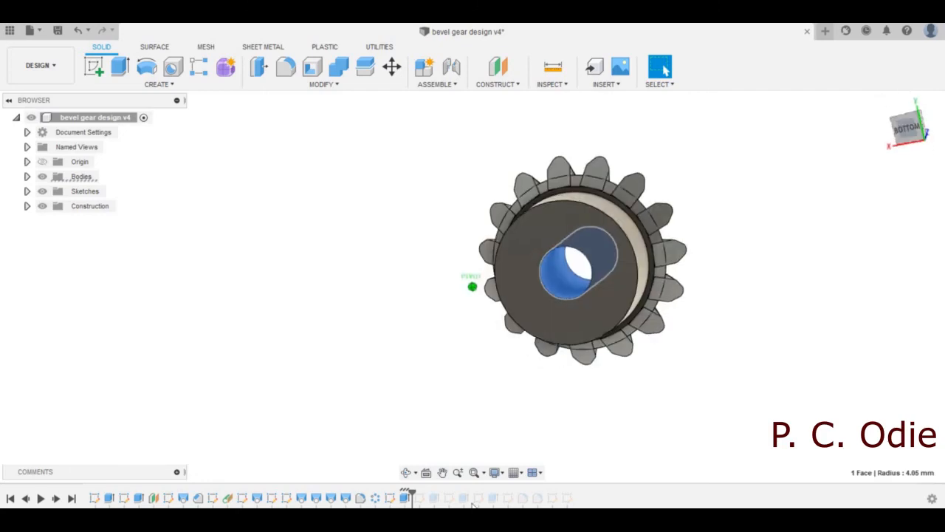
Step: Roll the history forward past the cuts flattening the bore and hub, and inspect the D-shaped bore and the hub's radial hole
click(119, 67)
click(914, 304)
drag(411, 492, 441, 492)
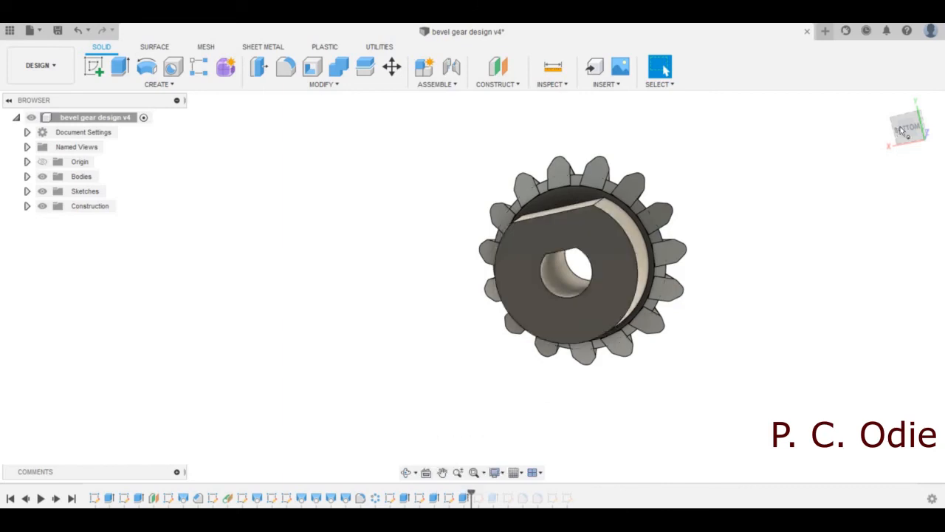
shift+middle_drag(472, 285, 554, 226)
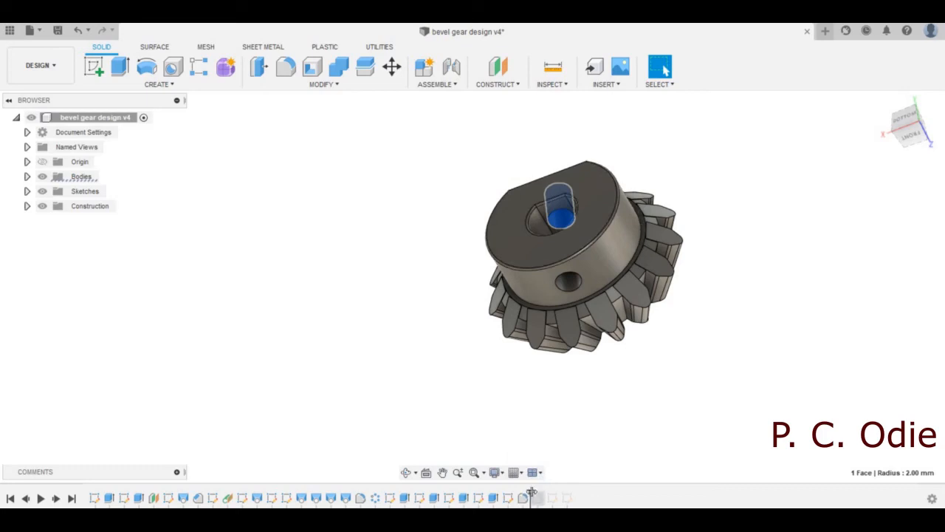
Step: Roll the design history forward to its end and examine the finished bevel gear from the hub side and the tooth side
drag(566, 492, 574, 495)
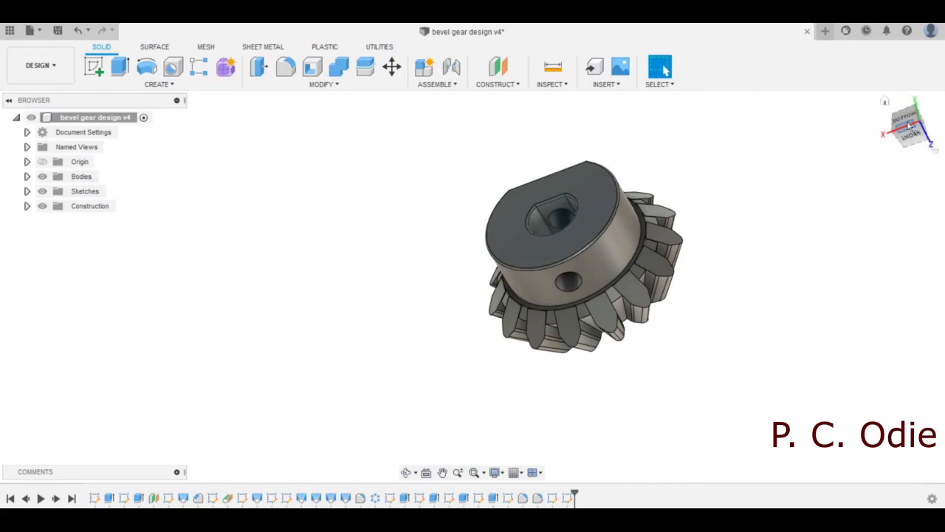
mouse_move(665, 244)
shift+middle_down()
mouse_move(628, 333)
mouse_move(473, 347)
mouse_move(384, 274)
mouse_move(414, 222)
mouse_move(518, 280)
mouse_move(532, 339)
mouse_move(628, 310)
mouse_move(591, 229)
mouse_move(562, 384)
mouse_move(517, 413)
mouse_move(606, 347)
mouse_move(532, 318)
mouse_move(510, 406)
mouse_move(569, 377)
mouse_move(547, 288)
mouse_move(375, 366)
shift+middle_up()
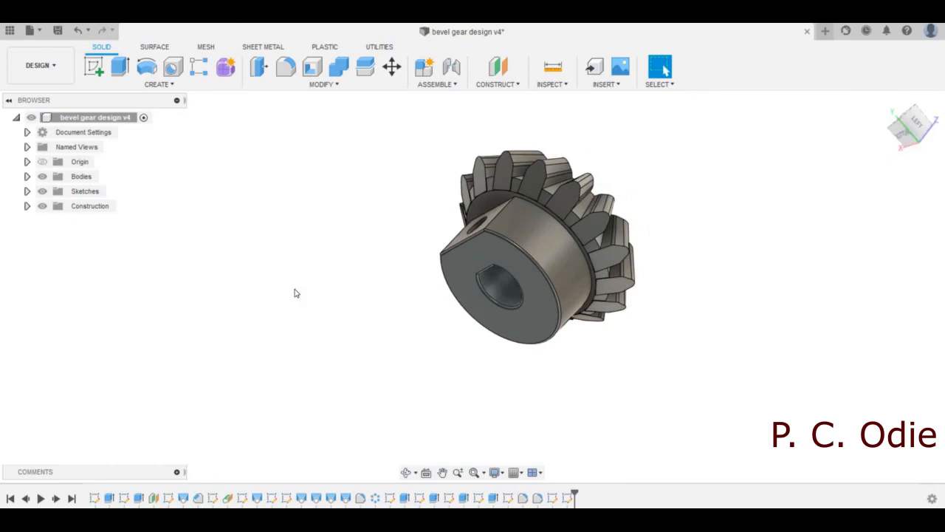
scroll(294, 293, down, 2)
scroll(495, 243, up, 3)
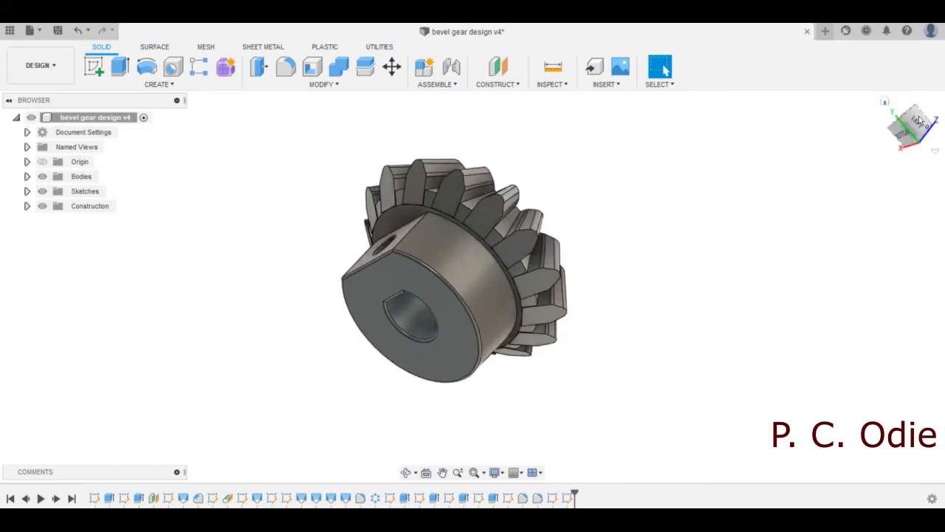
mouse_move(923, 116)
mouse_down()
mouse_move(914, 127)
mouse_move(924, 172)
mouse_move(920, 147)
mouse_move(936, 131)
mouse_move(935, 167)
mouse_move(746, 182)
mouse_move(740, 174)
mouse_up()
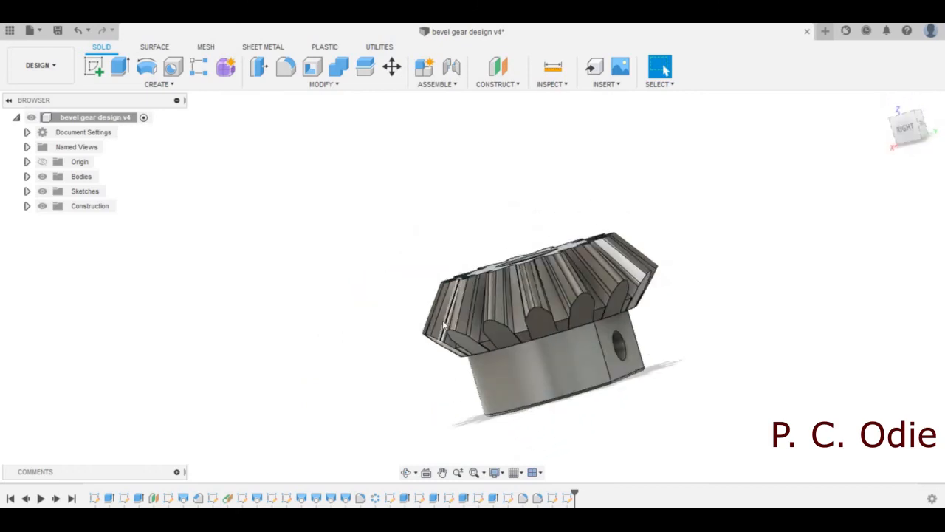